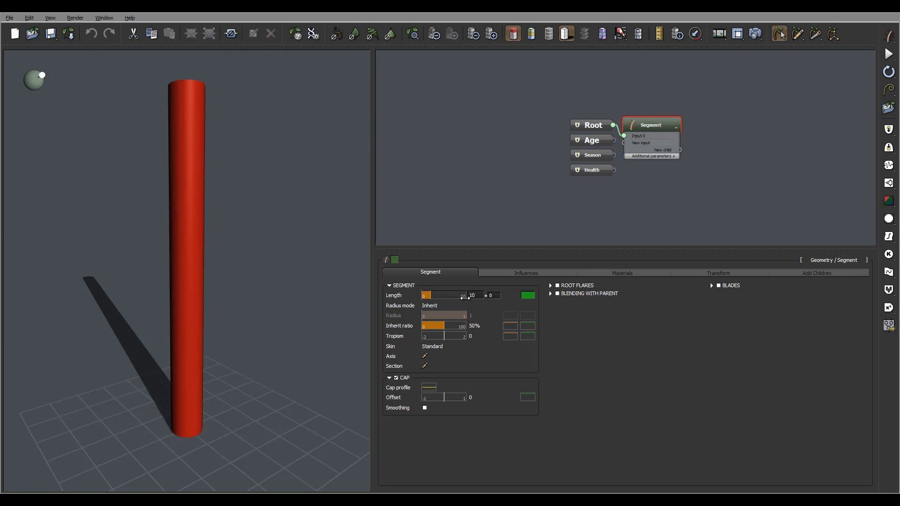
Set the trunk segment's length to 12 with a variance of 2.
{"action": "double_click", "coordinate": [469, 295]}
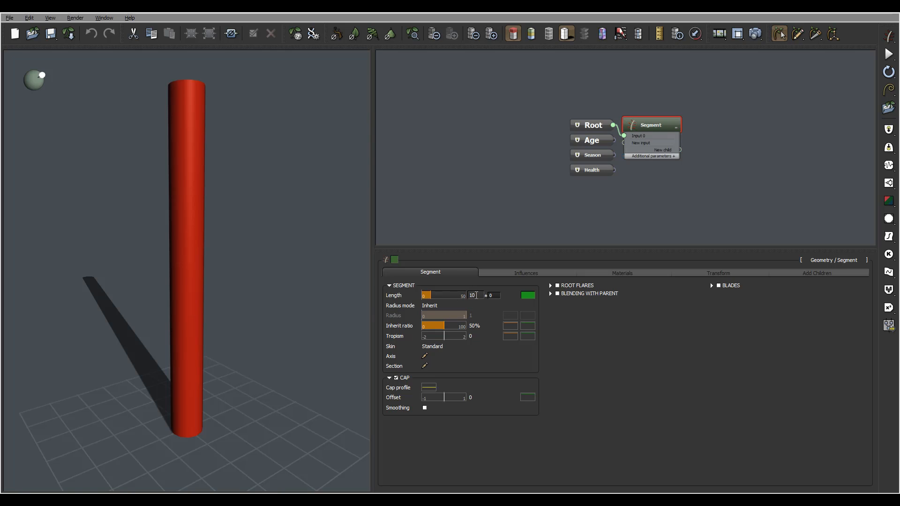
{"action": "type", "text": "12"}
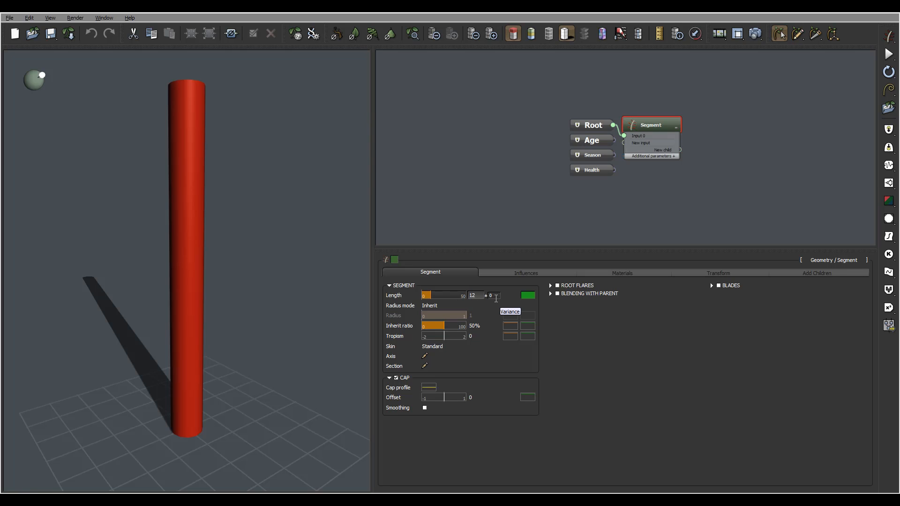
{"action": "key", "text": "Return"}
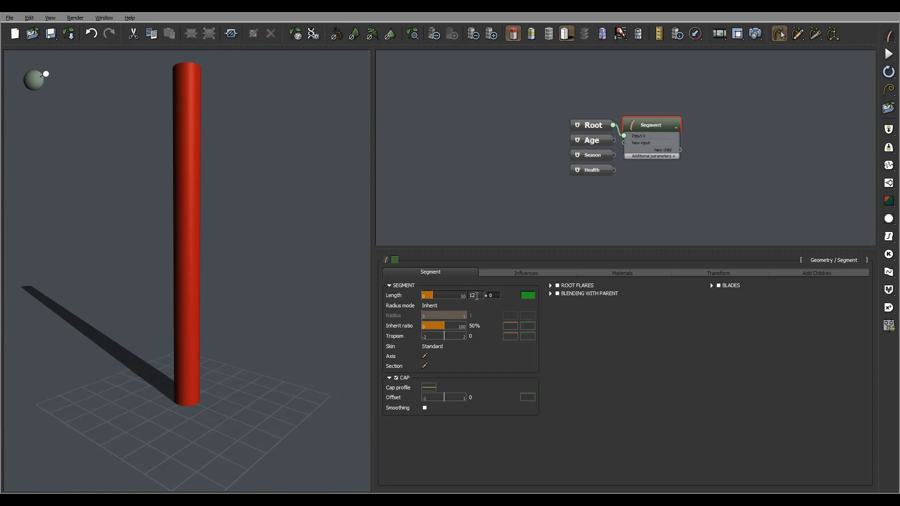
{"action": "key", "text": "Tab"}
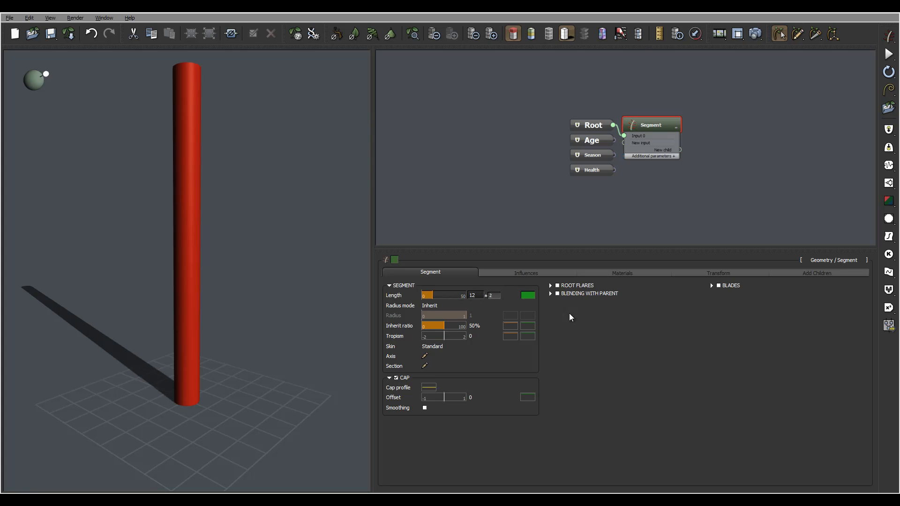
{"action": "key", "text": "Return"}
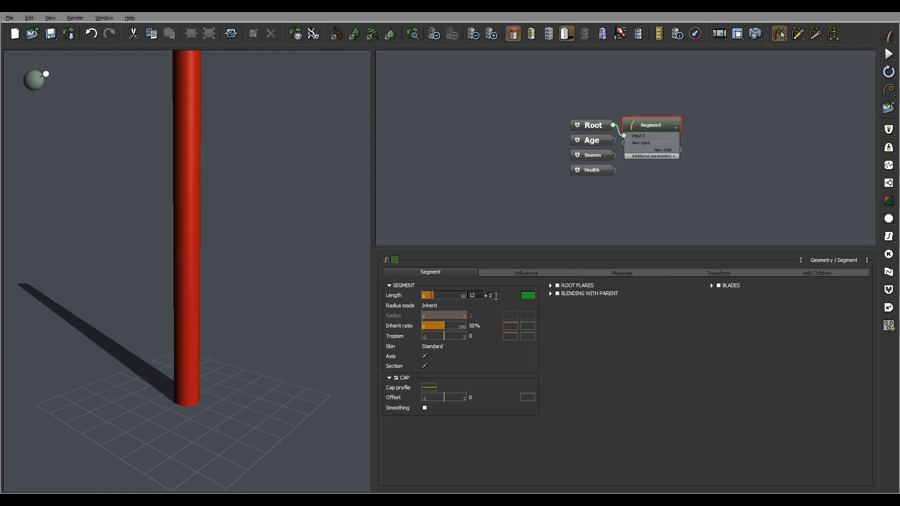
{"action": "right_click_drag", "start_coordinate": [282, 224], "coordinate": [278, 209]}
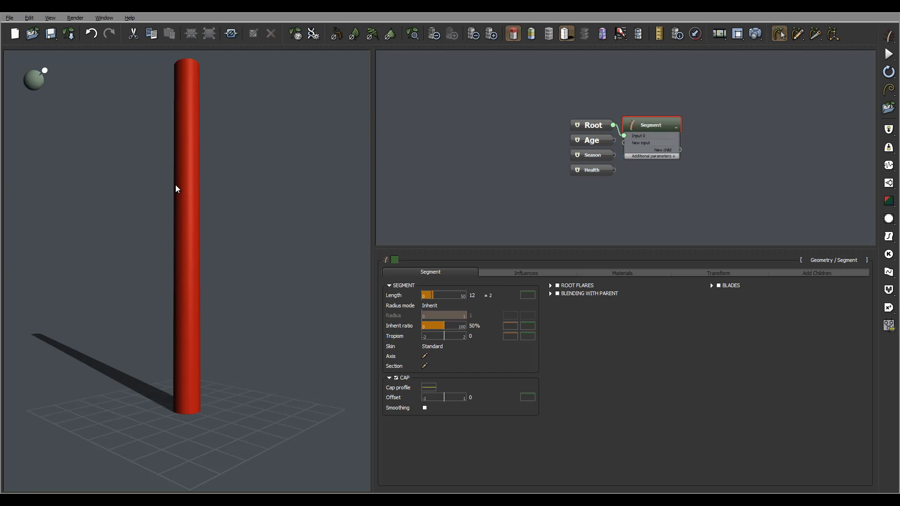
Randomize the plant's seed several times in the Root node's general parameters to try different trunk heights.
{"action": "left_click", "coordinate": [598, 122]}
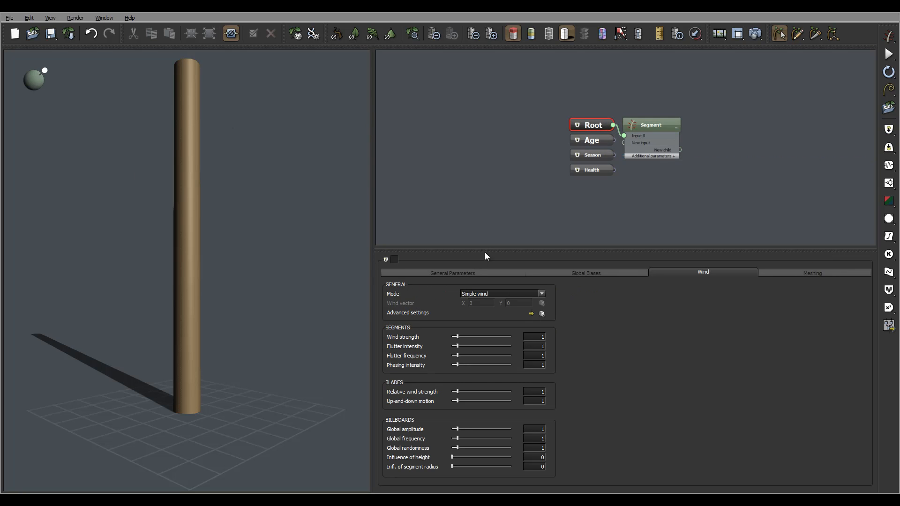
{"action": "left_click", "coordinate": [466, 273]}
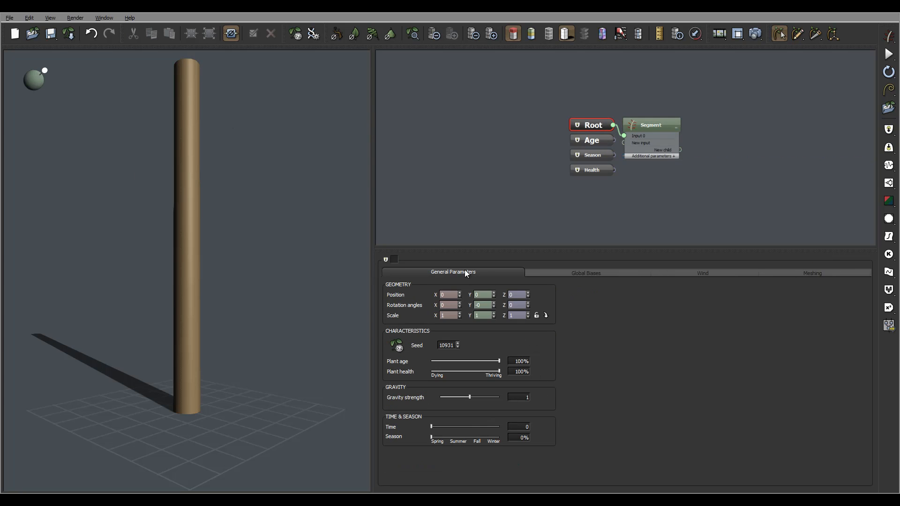
{"action": "left_click", "coordinate": [398, 346]}
{"action": "left_click", "coordinate": [398, 346]}
{"action": "left_click", "coordinate": [398, 347]}
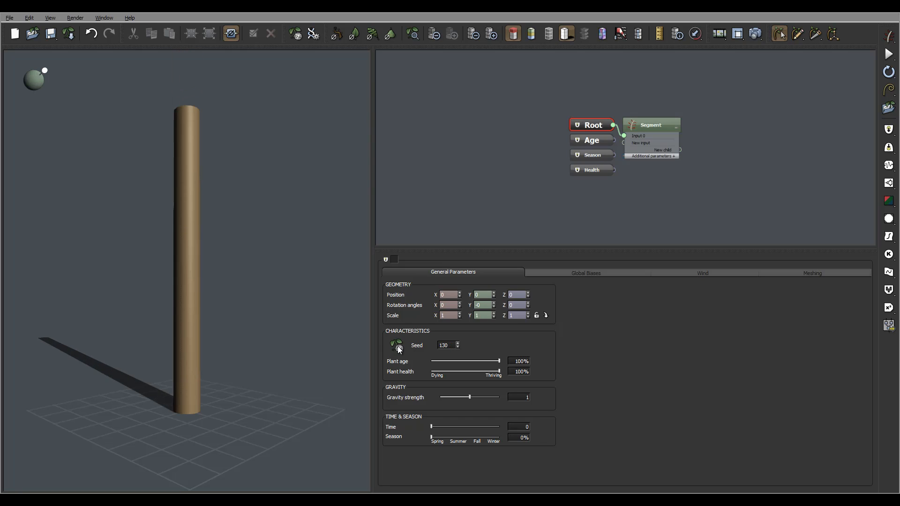
{"action": "left_click", "coordinate": [398, 347]}
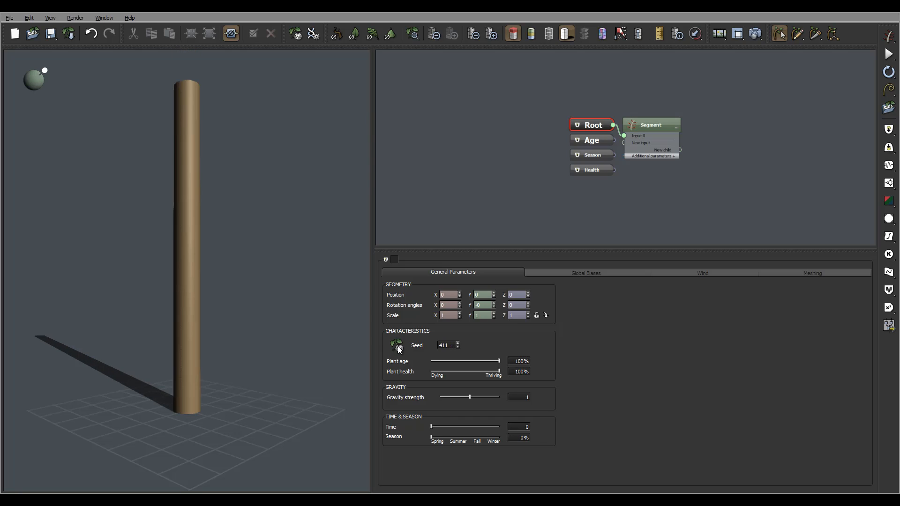
Select the Segment node and move it away from the Root node in the graph to make room between them.
{"action": "left_click", "coordinate": [648, 122]}
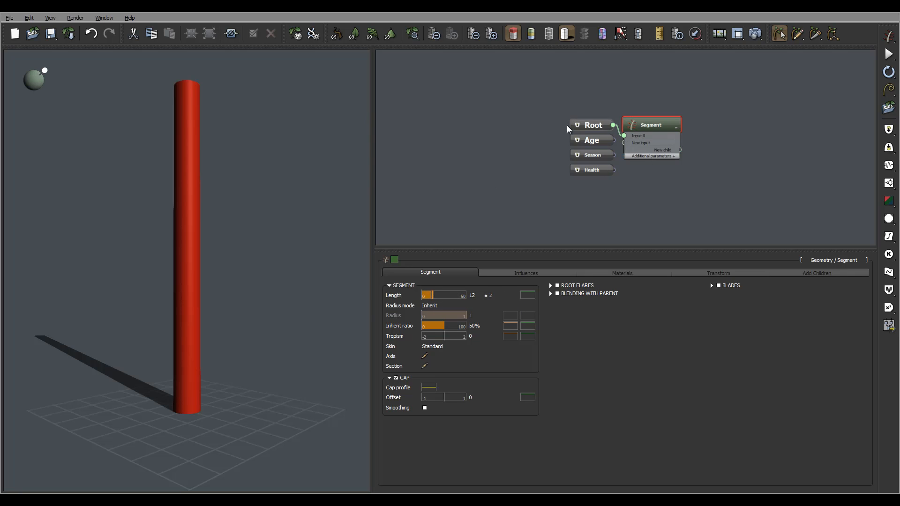
{"action": "middle_click_drag", "start_coordinate": [582, 100], "coordinate": [451, 110]}
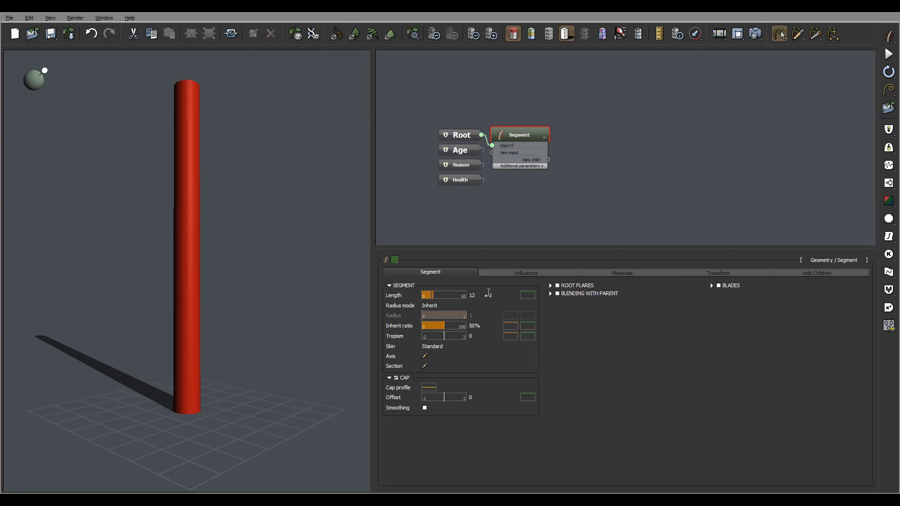
{"action": "mouse_move", "coordinate": [268, 155]}
{"action": "left_mouse_down"}
{"action": "mouse_move", "coordinate": [227, 144]}
{"action": "mouse_move", "coordinate": [205, 163]}
{"action": "mouse_move", "coordinate": [199, 142]}
{"action": "mouse_move", "coordinate": [243, 143]}
{"action": "mouse_move", "coordinate": [199, 107]}
{"action": "left_mouse_up"}
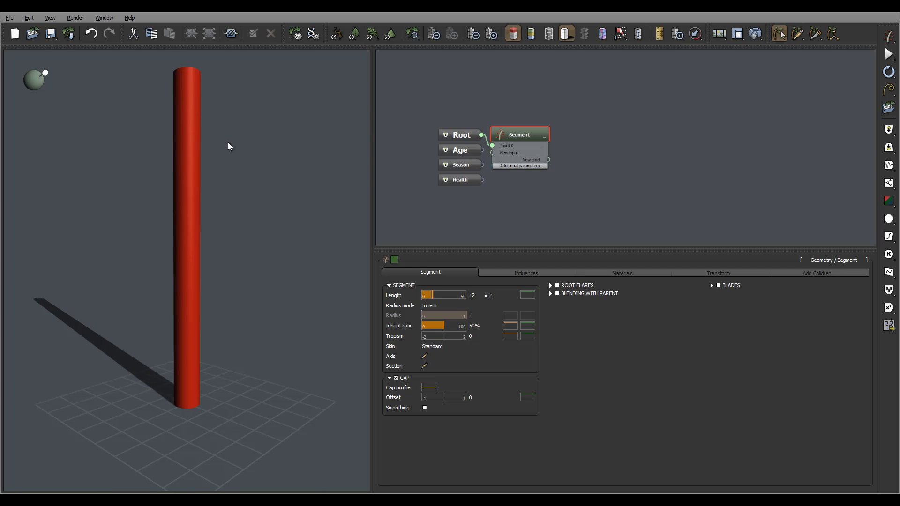
{"action": "left_click_drag", "start_coordinate": [223, 144], "coordinate": [168, 229]}
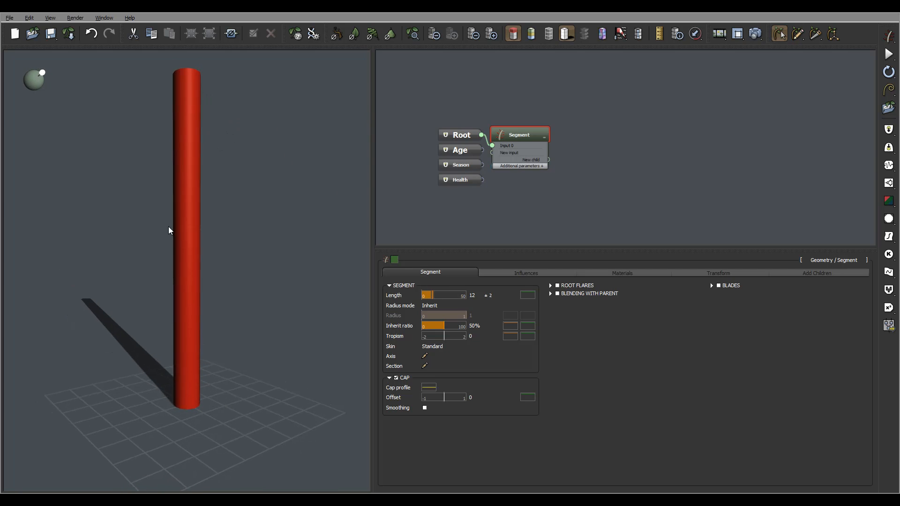
{"action": "mouse_move", "coordinate": [268, 163]}
{"action": "left_mouse_down"}
{"action": "mouse_move", "coordinate": [280, 168]}
{"action": "mouse_move", "coordinate": [262, 167]}
{"action": "left_mouse_up"}
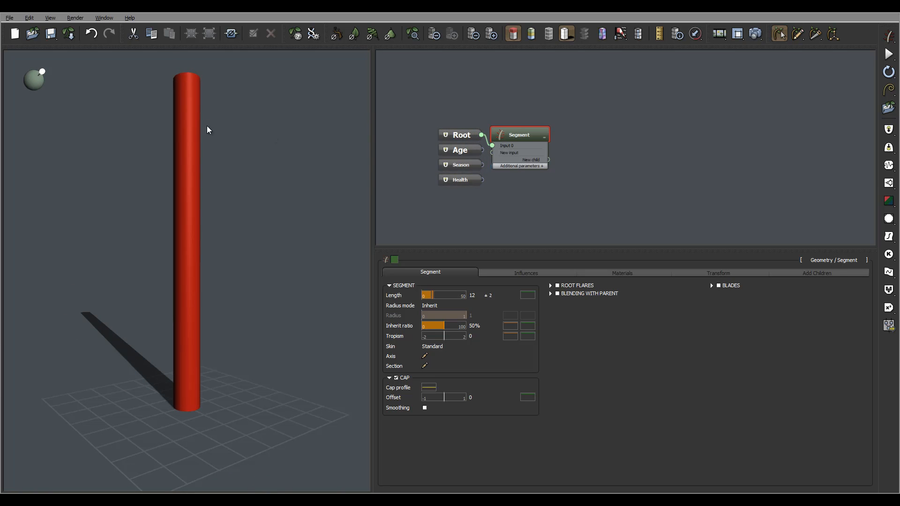
{"action": "left_click_drag", "start_coordinate": [523, 136], "coordinate": [563, 120]}
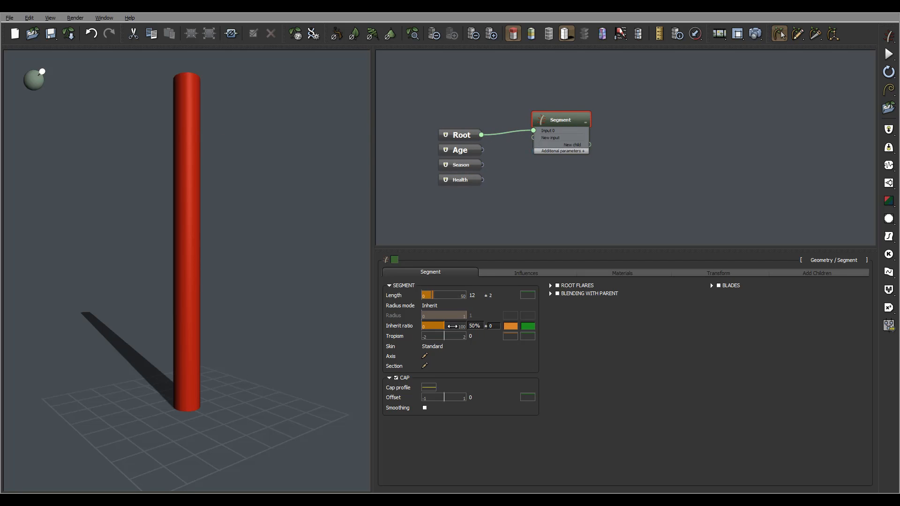
Reduce the segment's radius inherit ratio to 35%.
{"action": "right_click_drag", "start_coordinate": [217, 309], "coordinate": [220, 308]}
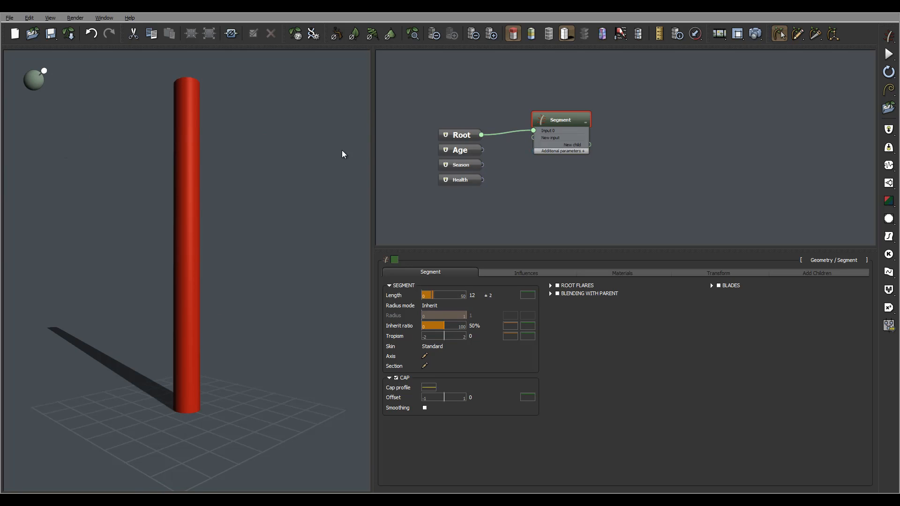
{"action": "right_click_drag", "start_coordinate": [335, 202], "coordinate": [324, 210]}
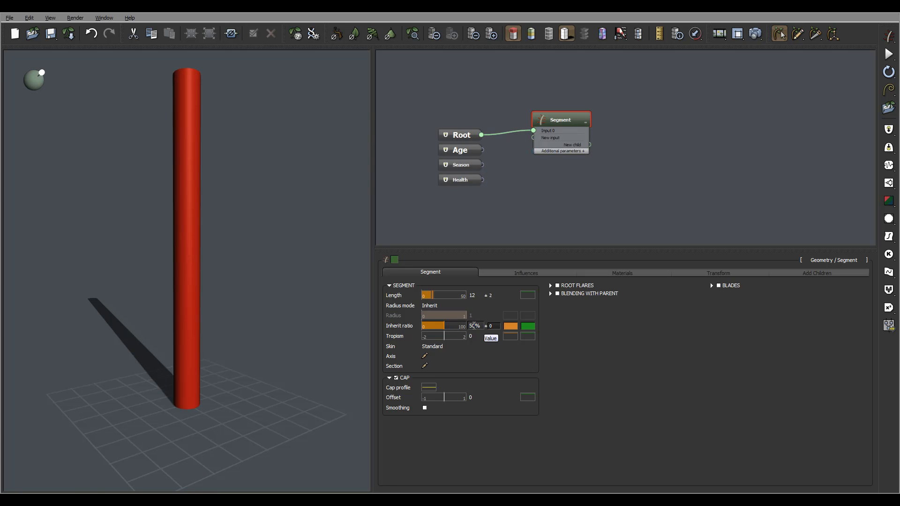
{"action": "left_click_drag", "start_coordinate": [452, 326], "coordinate": [446, 326]}
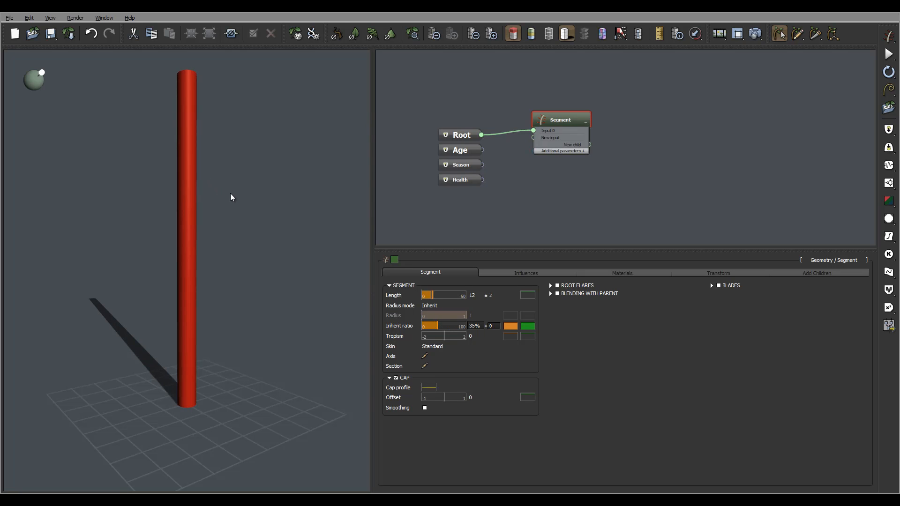
{"action": "right_click_drag", "start_coordinate": [229, 193], "coordinate": [187, 123]}
{"action": "right_click_drag", "start_coordinate": [195, 74], "coordinate": [197, 158]}
{"action": "right_click_drag", "start_coordinate": [260, 228], "coordinate": [231, 250]}
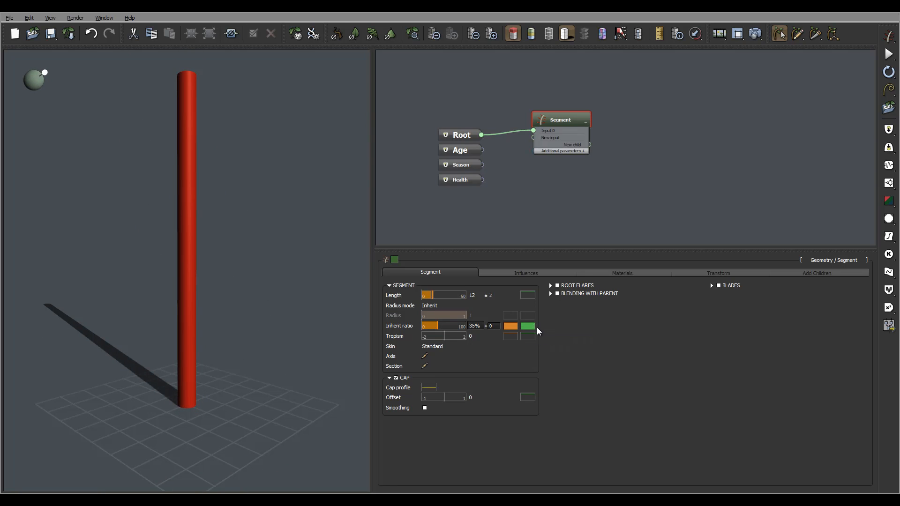
Taper the trunk by lowering the end keypoint of the inherit ratio's profile curve to about 0.24 at X = 1.
{"action": "left_click", "coordinate": [512, 326]}
{"action": "middle_click_drag", "start_coordinate": [629, 276], "coordinate": [585, 275]}
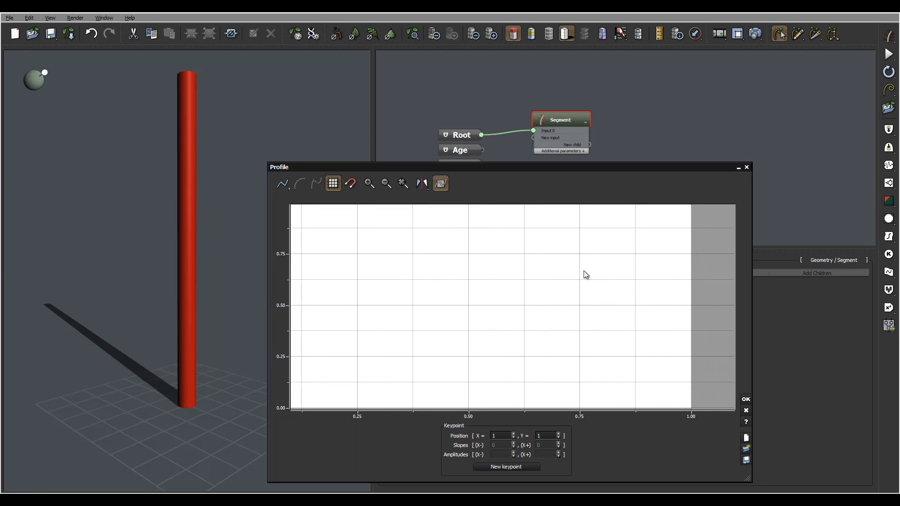
{"action": "middle_click_drag", "start_coordinate": [676, 219], "coordinate": [651, 238]}
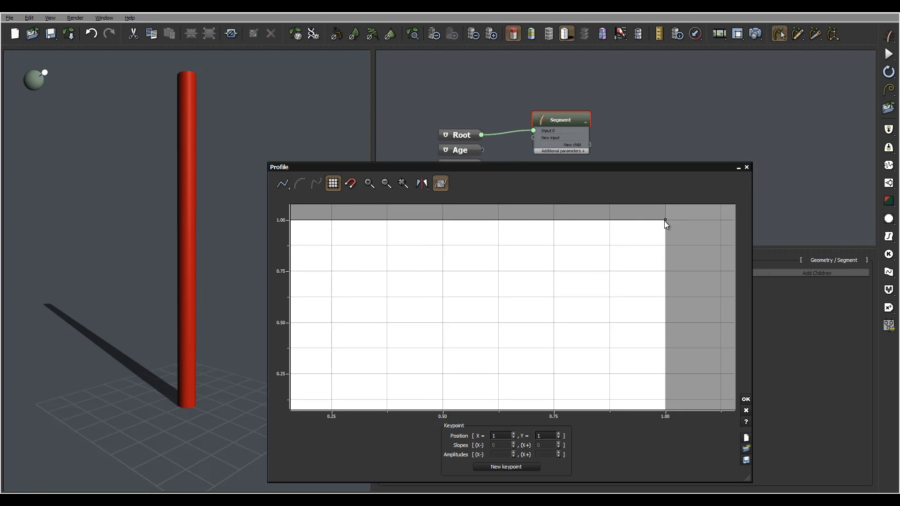
{"action": "left_click_drag", "start_coordinate": [665, 220], "coordinate": [676, 380]}
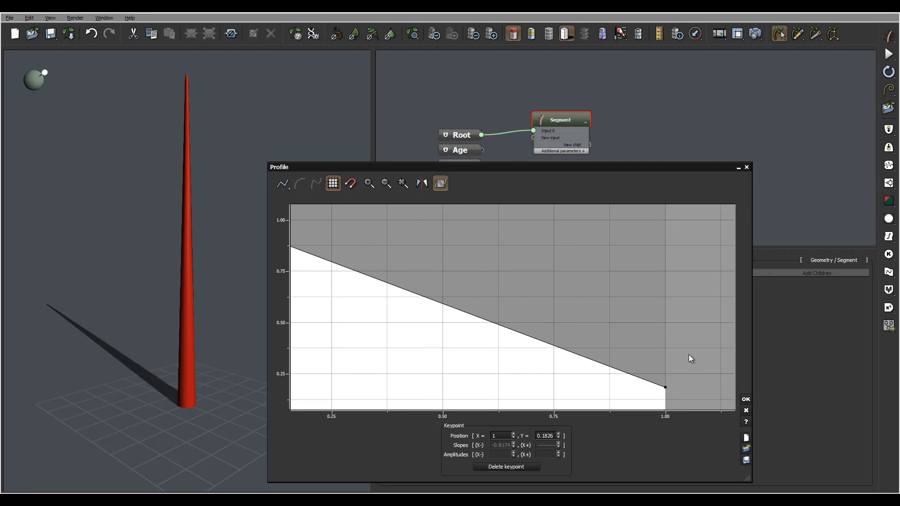
{"action": "middle_click_drag", "start_coordinate": [688, 354], "coordinate": [689, 284]}
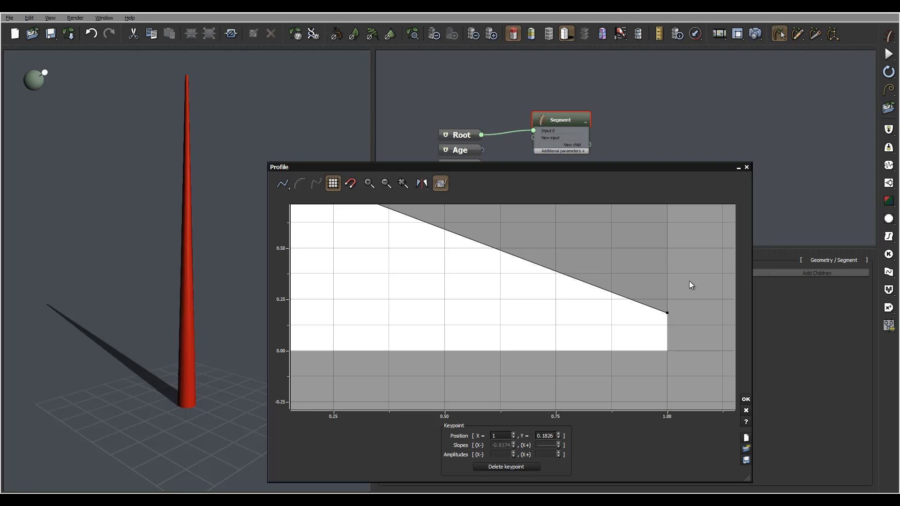
{"action": "mouse_move", "coordinate": [667, 312]}
{"action": "left_mouse_down"}
{"action": "mouse_move", "coordinate": [668, 346]}
{"action": "mouse_move", "coordinate": [671, 300]}
{"action": "left_mouse_up"}
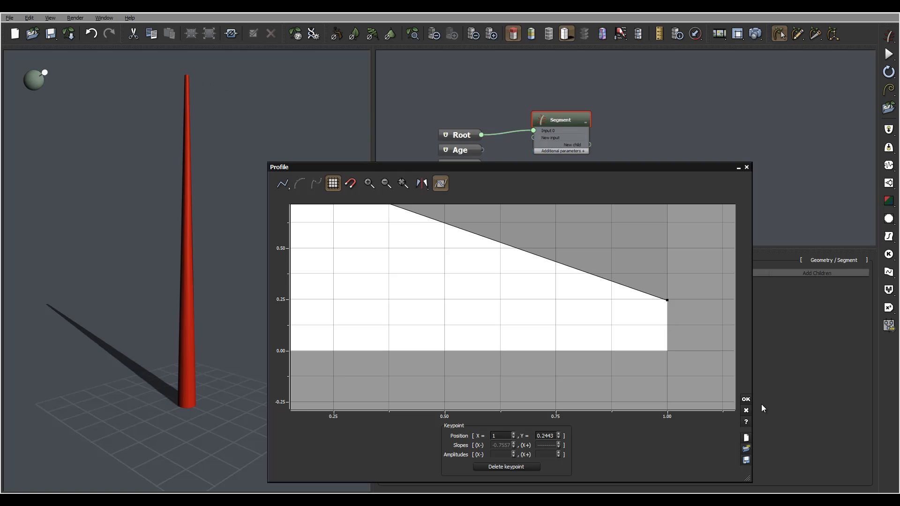
{"action": "left_click", "coordinate": [746, 399]}
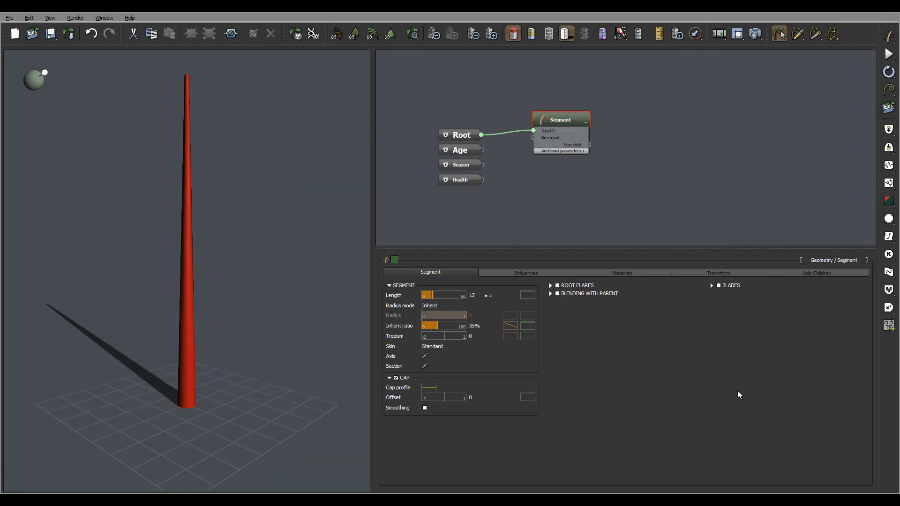
Round off the trunk's tip by moving the cap profile's start keypoint to X = 0, Y = 0.
{"action": "left_click_drag", "start_coordinate": [196, 101], "coordinate": [190, 160]}
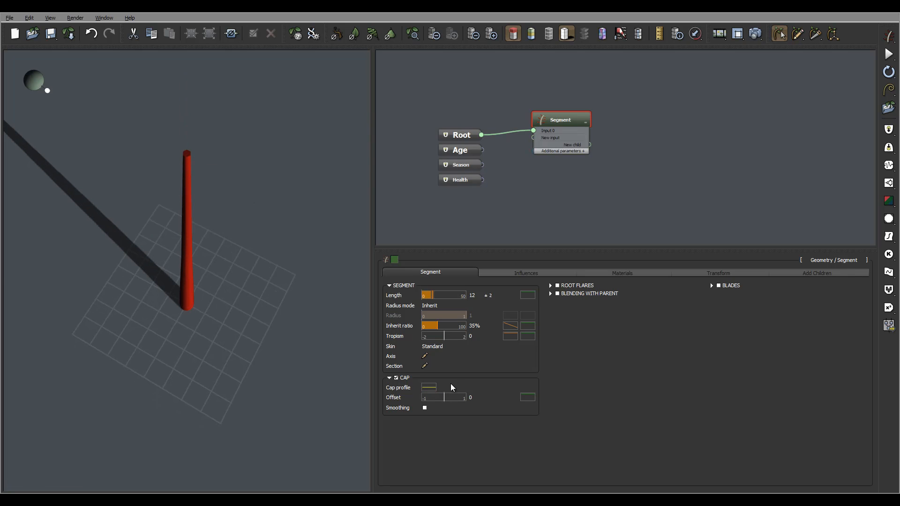
{"action": "left_click", "coordinate": [429, 389]}
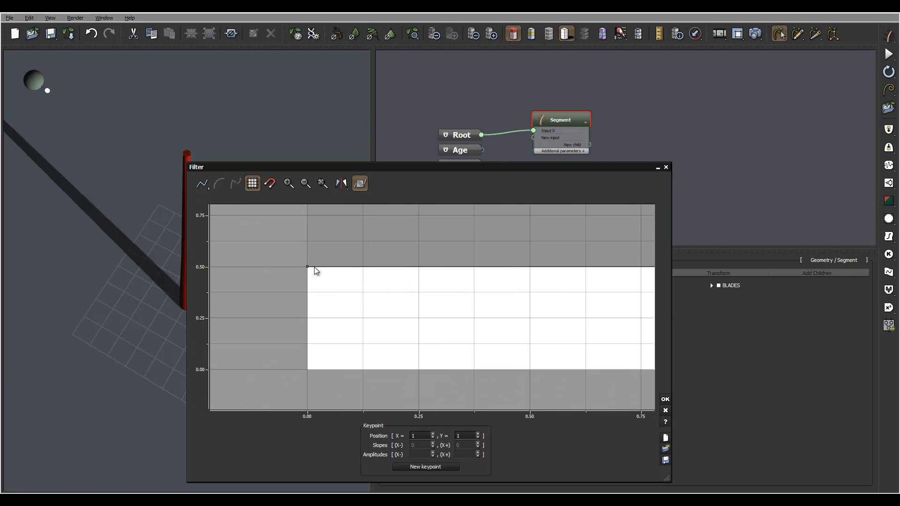
{"action": "left_click_drag", "start_coordinate": [308, 267], "coordinate": [281, 378]}
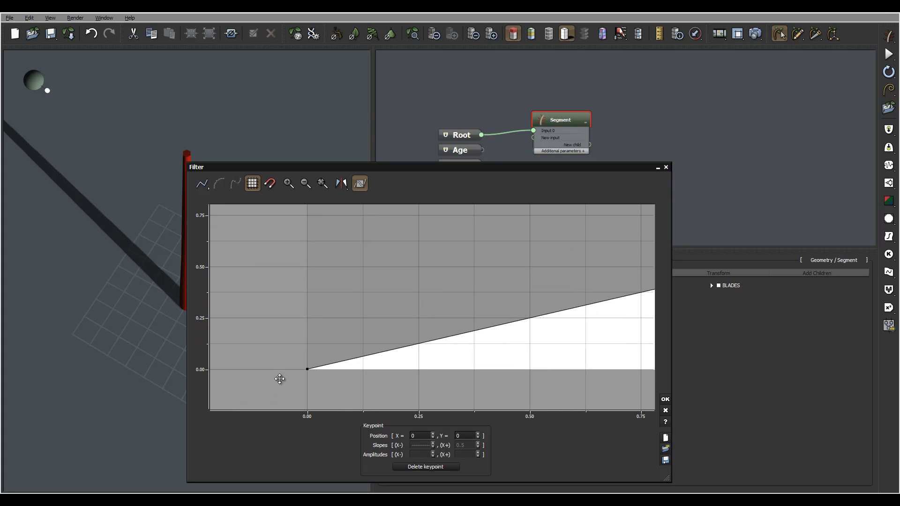
{"action": "left_click", "coordinate": [665, 399]}
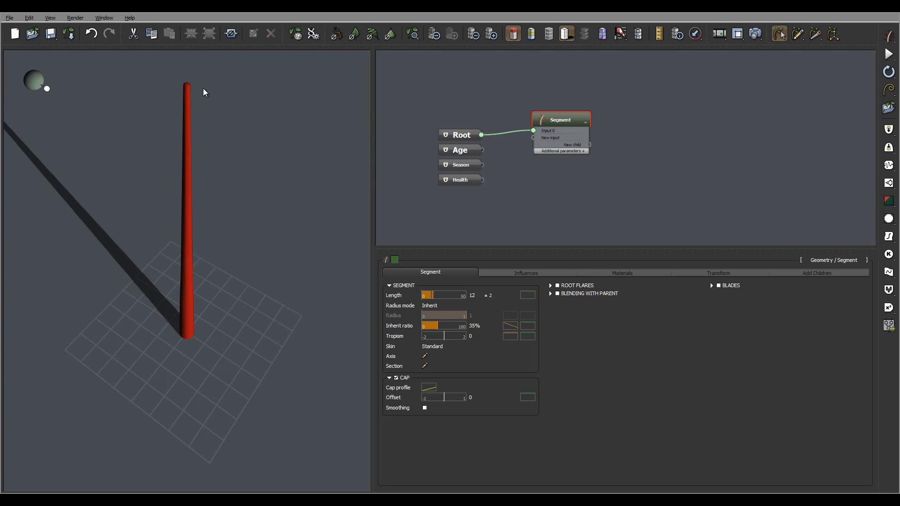
{"action": "left_click_drag", "start_coordinate": [204, 89], "coordinate": [197, 198]}
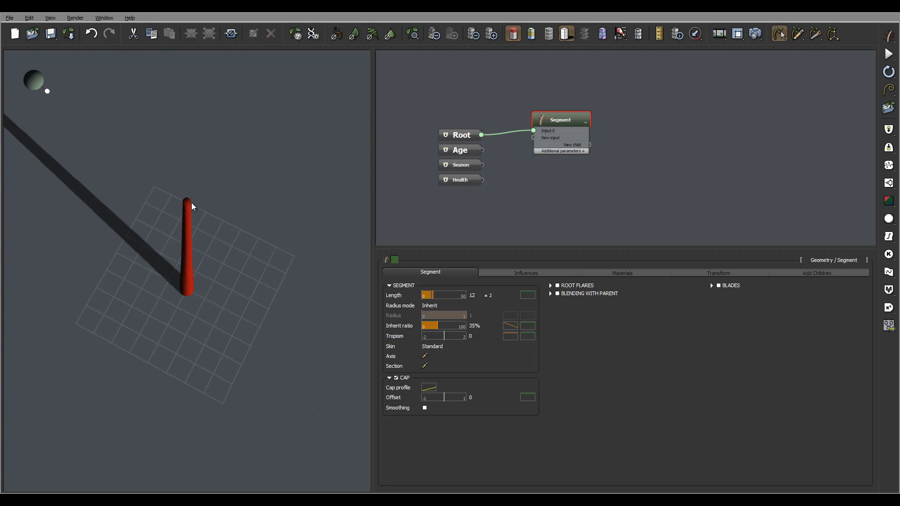
{"action": "left_click_drag", "start_coordinate": [341, 306], "coordinate": [300, 162]}
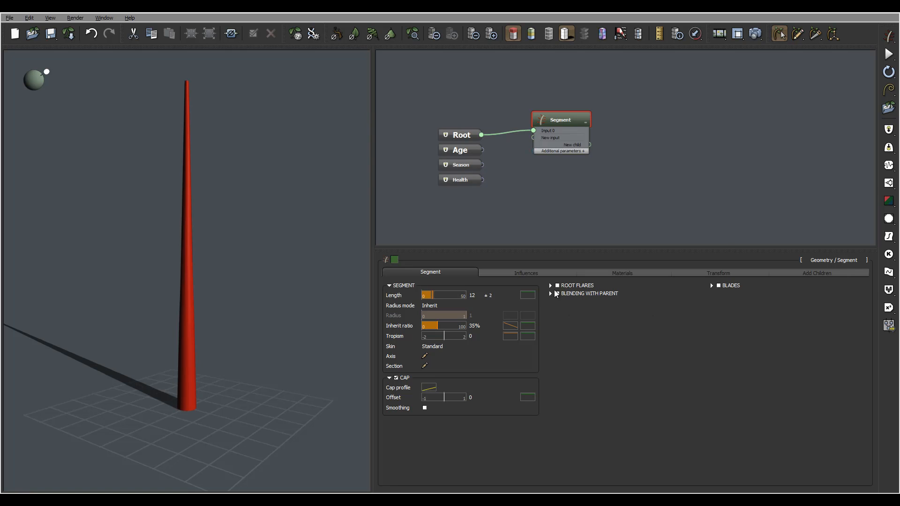
{"action": "left_click_drag", "start_coordinate": [246, 316], "coordinate": [194, 399]}
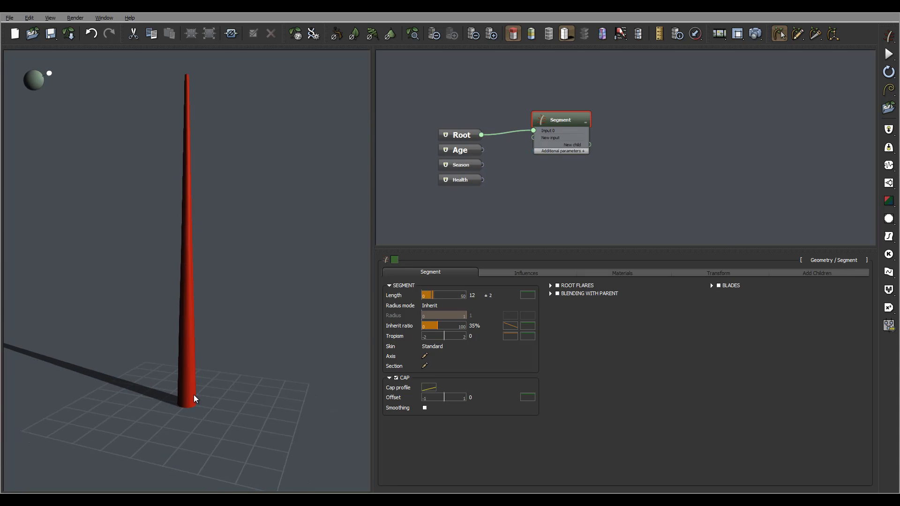
{"action": "left_click_drag", "start_coordinate": [292, 321], "coordinate": [197, 381]}
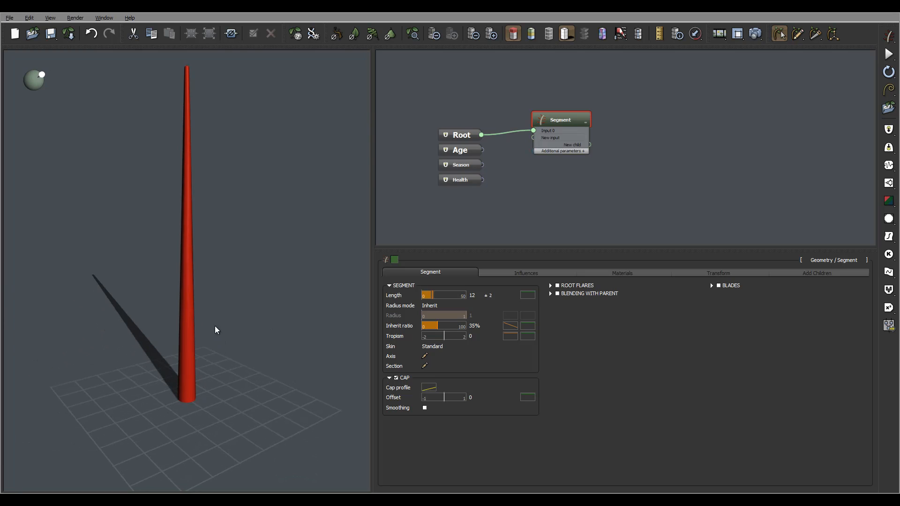
{"action": "left_click_drag", "start_coordinate": [216, 331], "coordinate": [178, 376]}
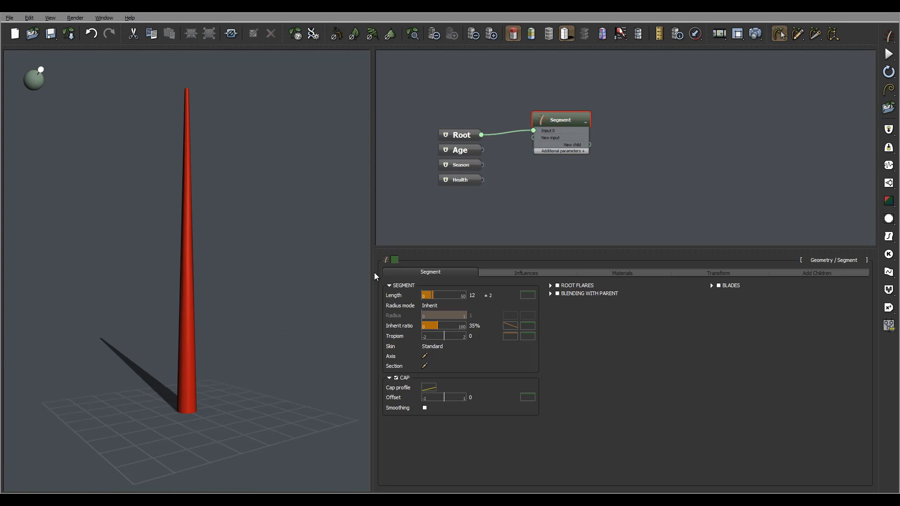
Enable root flares on the segment, giving their number a variance of 2 and their randomness a value of 0.43.
{"action": "left_click_drag", "start_coordinate": [266, 325], "coordinate": [213, 409]}
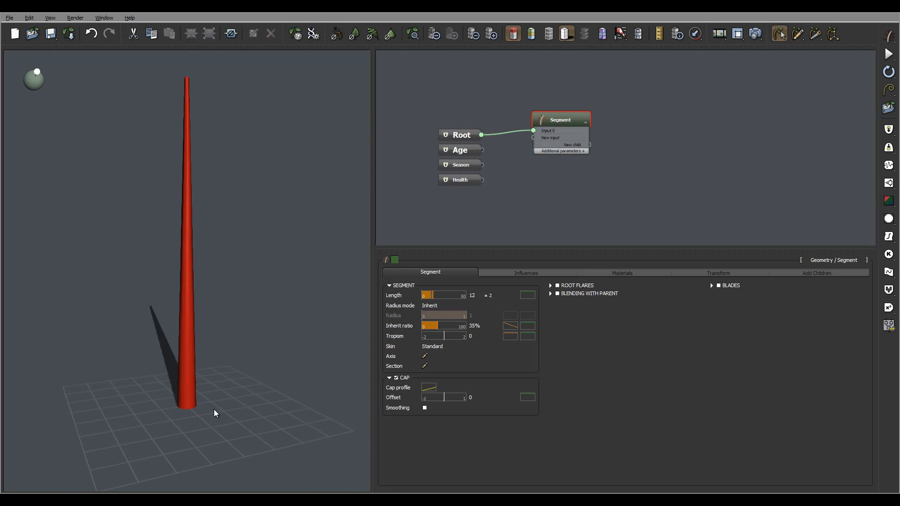
{"action": "left_click", "coordinate": [557, 286]}
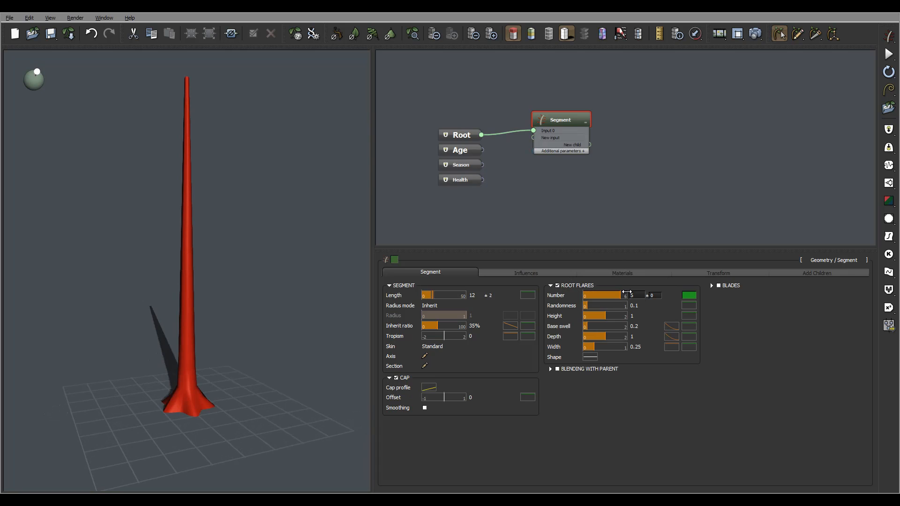
{"action": "left_click", "coordinate": [655, 295]}
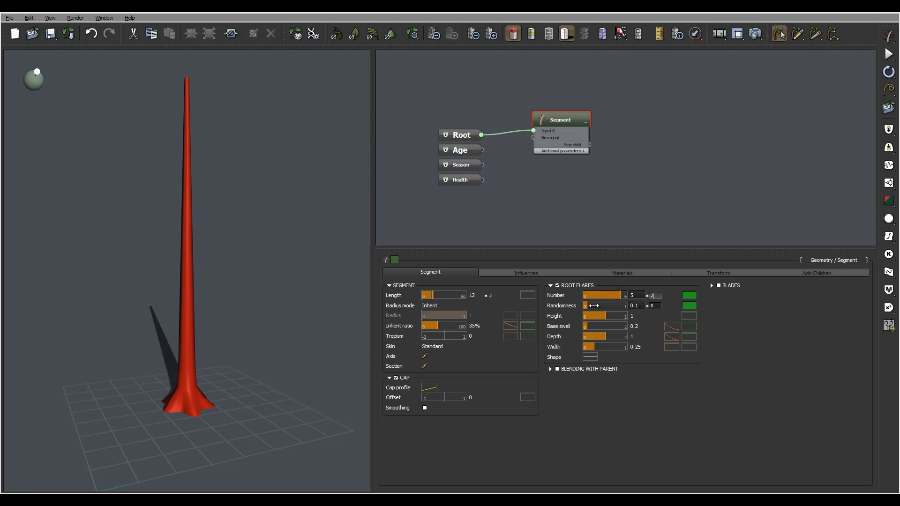
{"action": "left_click_drag", "start_coordinate": [586, 305], "coordinate": [599, 306]}
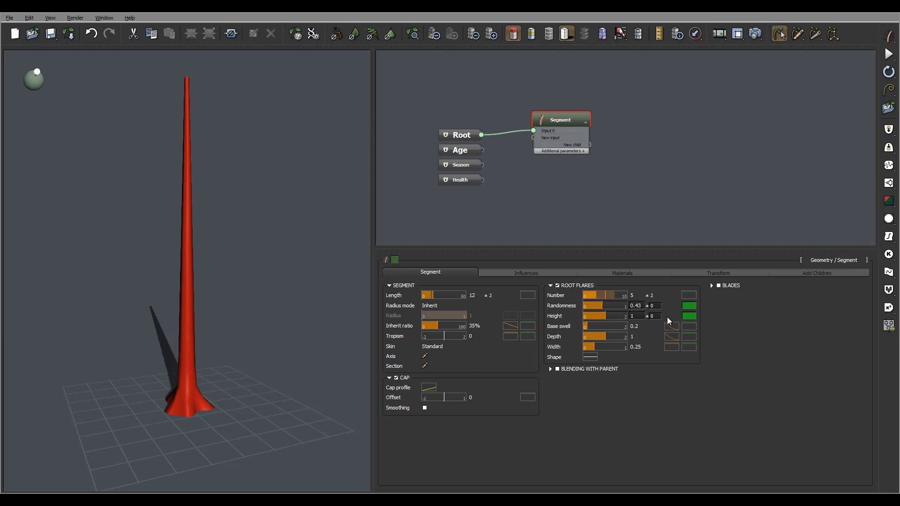
Give the root flares' height a variance of 0.2 and check the trunk base from several sides.
{"action": "type", "text": "0.2"}
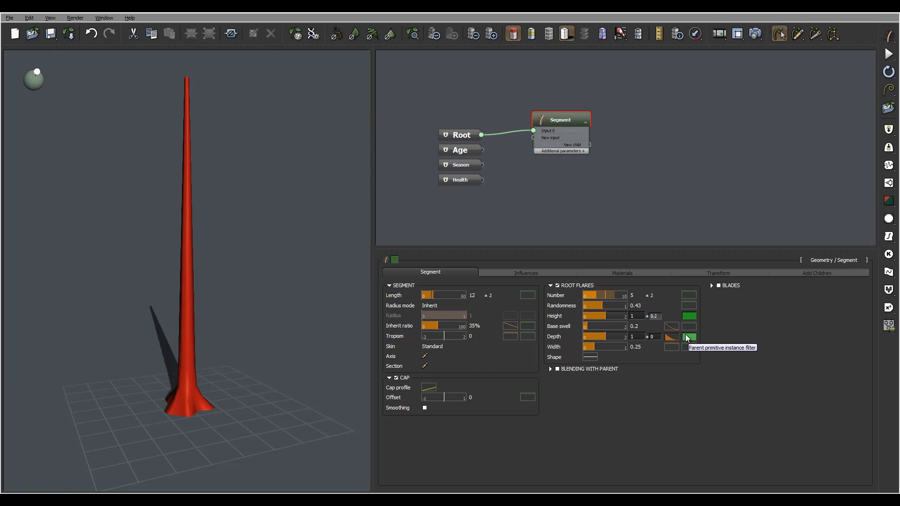
{"action": "left_click", "coordinate": [740, 328]}
{"action": "mouse_move", "coordinate": [78, 290]}
{"action": "right_mouse_down"}
{"action": "mouse_move", "coordinate": [115, 295]}
{"action": "mouse_move", "coordinate": [75, 288]}
{"action": "right_mouse_up"}
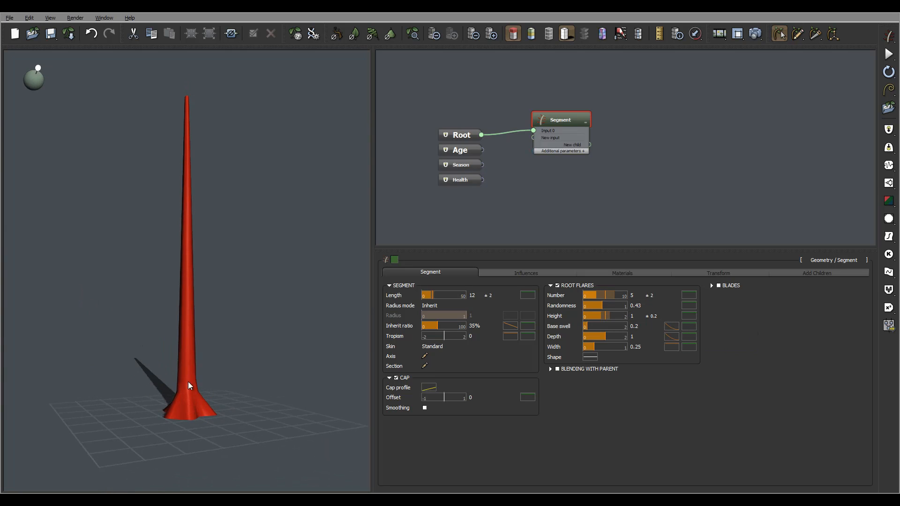
{"action": "right_click_drag", "start_coordinate": [187, 382], "coordinate": [183, 400]}
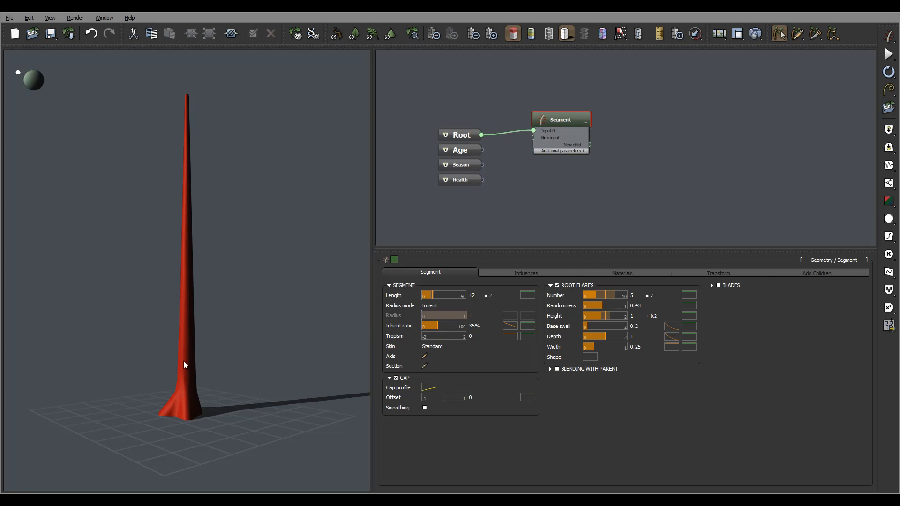
{"action": "left_click_drag", "start_coordinate": [183, 337], "coordinate": [184, 401]}
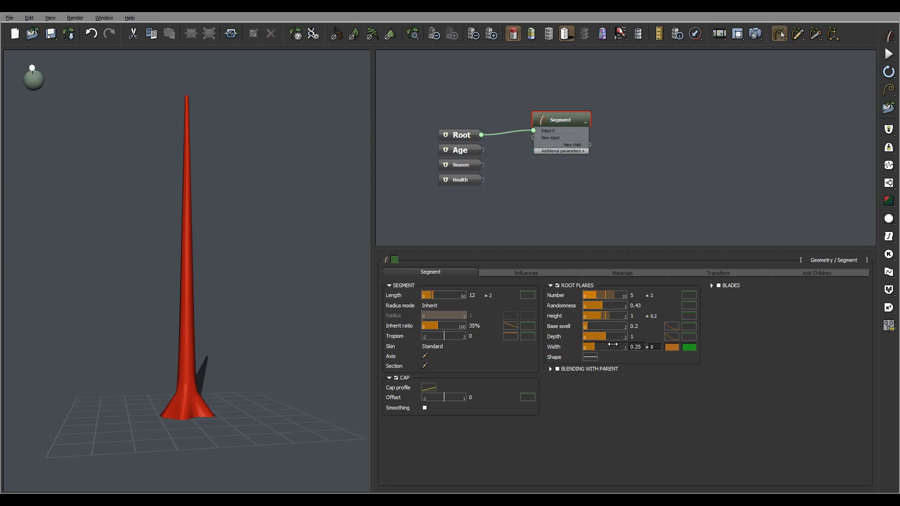
Reduce the root flares' depth to 0.35 and their width to 0.14.
{"action": "left_click_drag", "start_coordinate": [605, 337], "coordinate": [592, 332]}
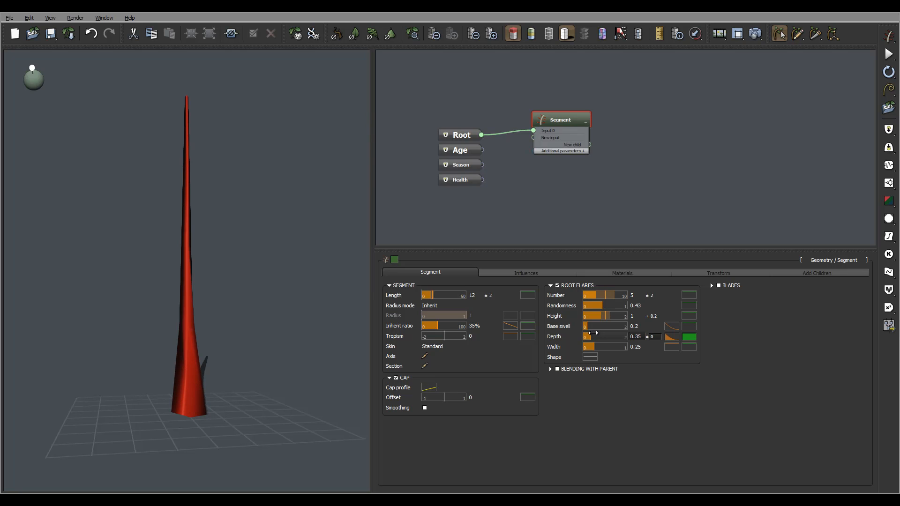
{"action": "left_click_drag", "start_coordinate": [181, 328], "coordinate": [222, 413]}
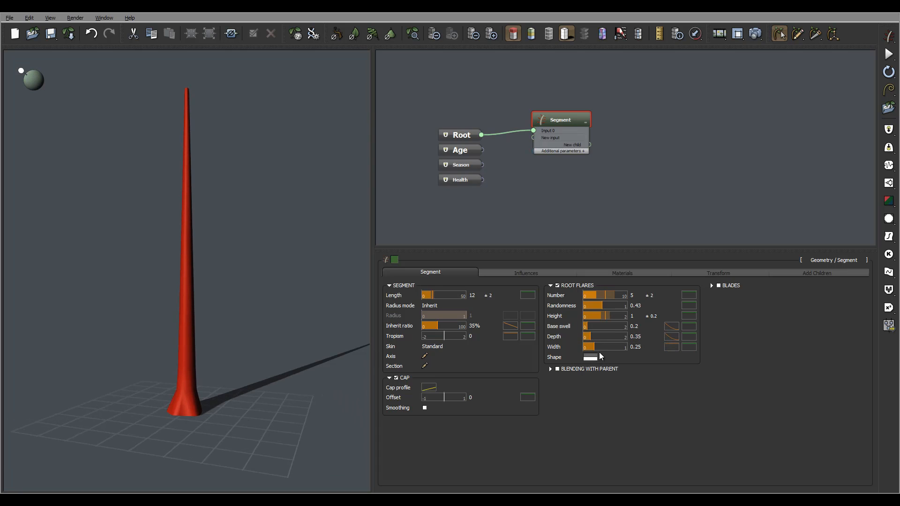
{"action": "left_click_drag", "start_coordinate": [602, 346], "coordinate": [595, 346]}
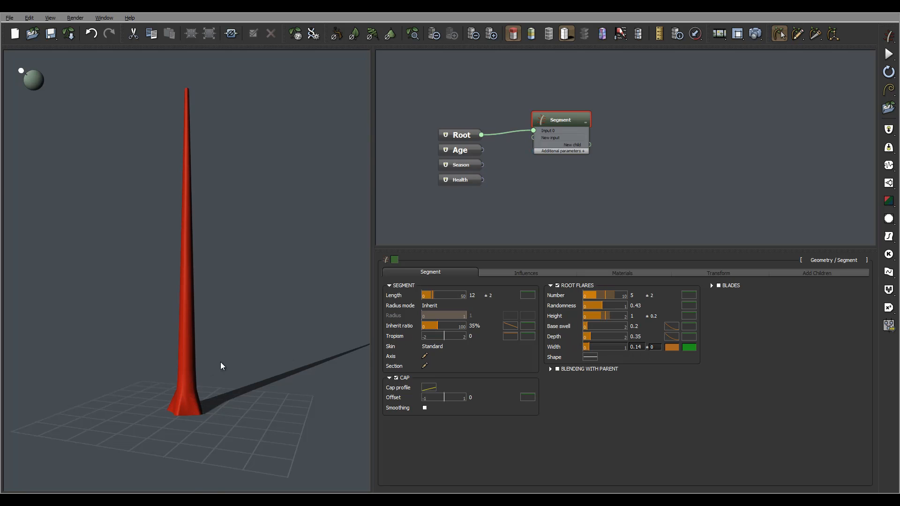
{"action": "left_click_drag", "start_coordinate": [220, 362], "coordinate": [200, 374]}
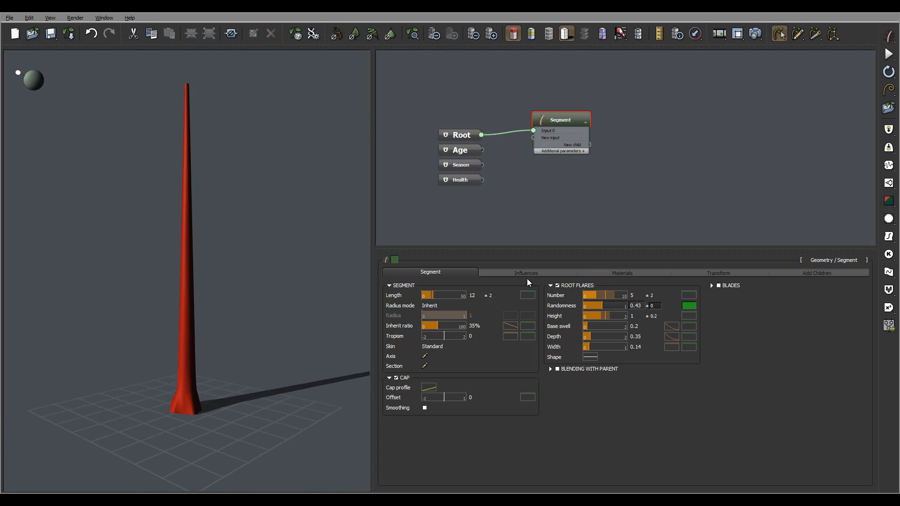
Make the trunk irregular by setting the segment's axis perturbation strength to 0.6.
{"action": "left_click", "coordinate": [505, 271]}
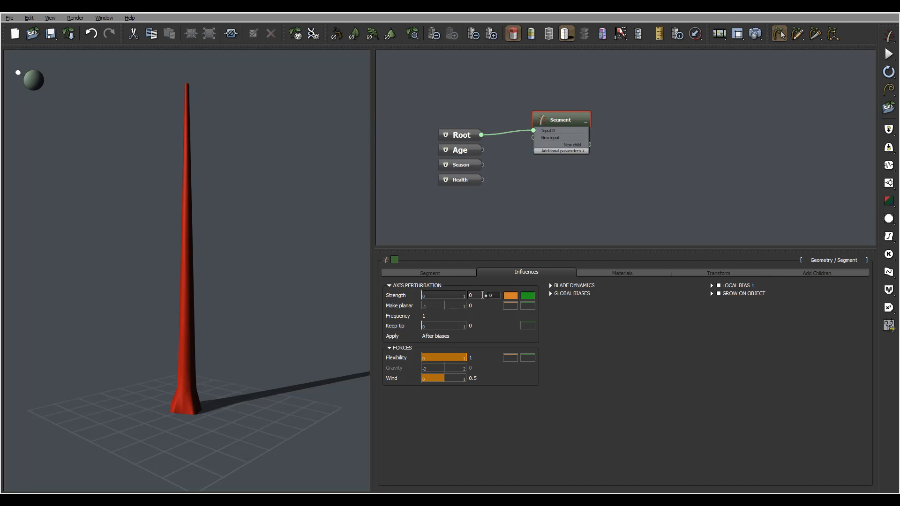
{"action": "left_click", "coordinate": [482, 294]}
{"action": "type", "text": ".6"}
{"action": "left_click", "coordinate": [603, 351]}
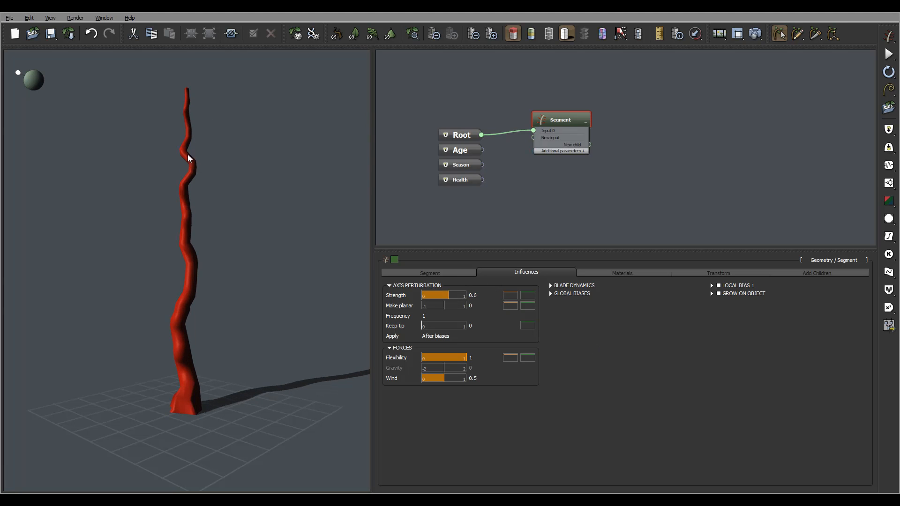
{"action": "mouse_move", "coordinate": [183, 276]}
{"action": "left_mouse_down"}
{"action": "mouse_move", "coordinate": [238, 247]}
{"action": "mouse_move", "coordinate": [188, 256]}
{"action": "left_mouse_up"}
Lower the axis perturbation frequency to 0.4 for broader bends along the trunk.
{"action": "left_click", "coordinate": [430, 316]}
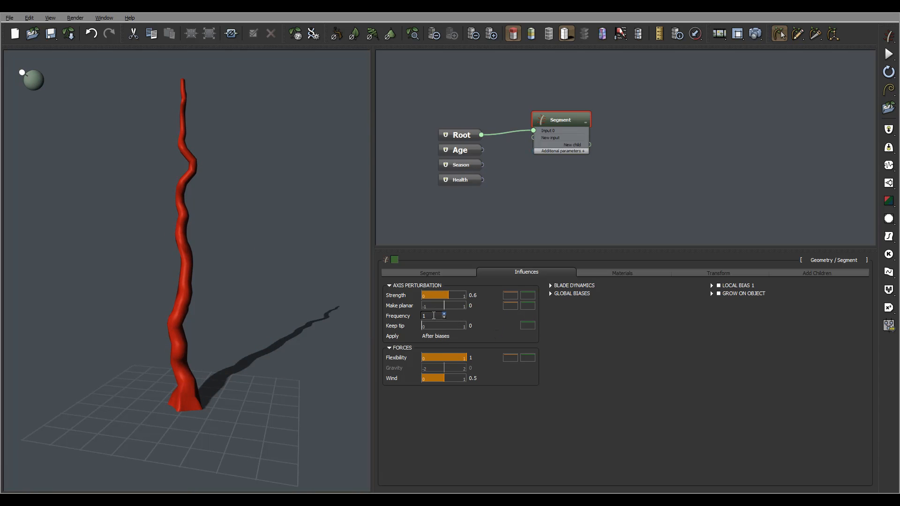
{"action": "type", "text": "0."}
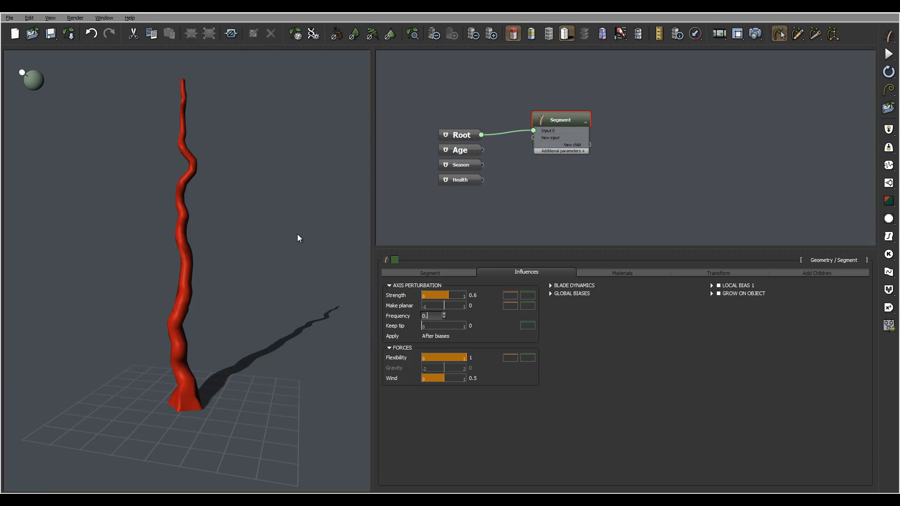
{"action": "type", "text": "4"}
{"action": "key", "text": "Return"}
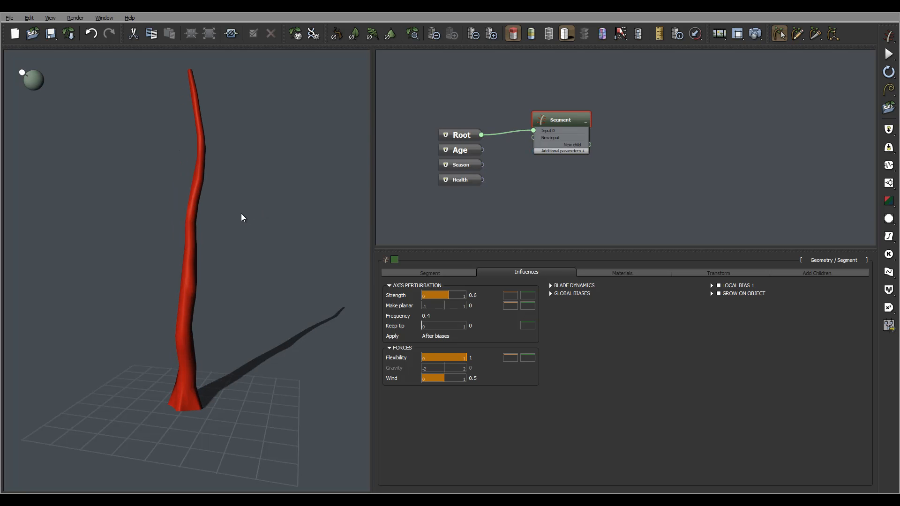
{"action": "mouse_move", "coordinate": [198, 238]}
{"action": "left_mouse_down"}
{"action": "mouse_move", "coordinate": [209, 211]}
{"action": "mouse_move", "coordinate": [212, 231]}
{"action": "left_mouse_up"}
{"action": "left_click", "coordinate": [436, 315]}
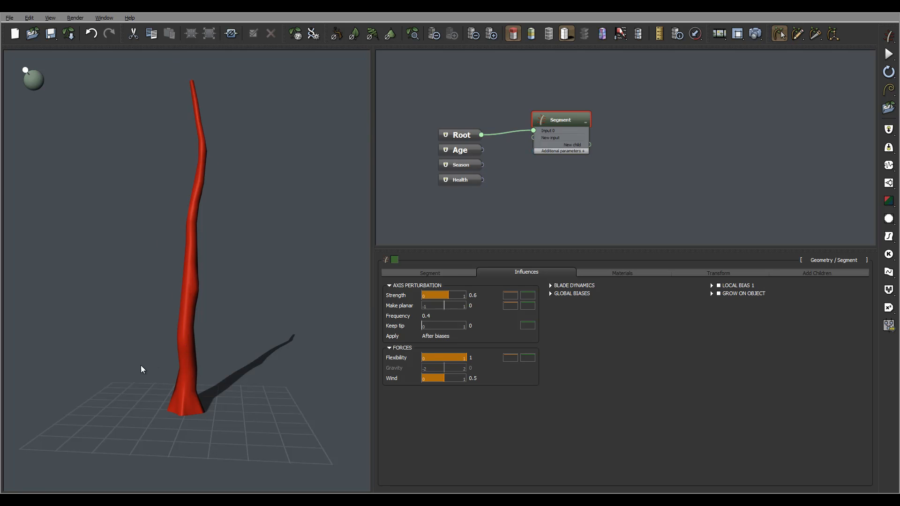
{"action": "mouse_move", "coordinate": [169, 257]}
{"action": "right_mouse_down"}
{"action": "mouse_move", "coordinate": [301, 259]}
{"action": "mouse_move", "coordinate": [146, 271]}
{"action": "mouse_move", "coordinate": [150, 248]}
{"action": "mouse_move", "coordinate": [153, 260]}
{"action": "right_mouse_up"}
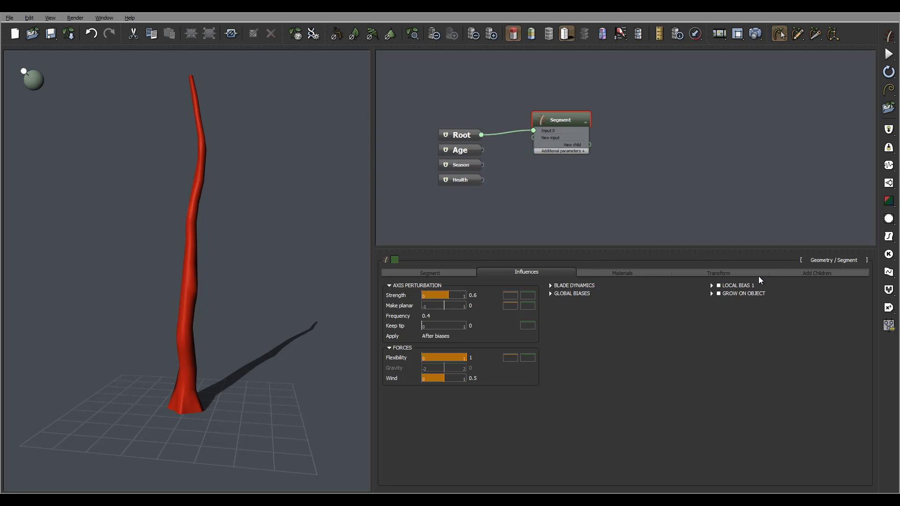
Enable the segment's first local bias and set its type to Twist.
{"action": "left_click", "coordinate": [718, 285]}
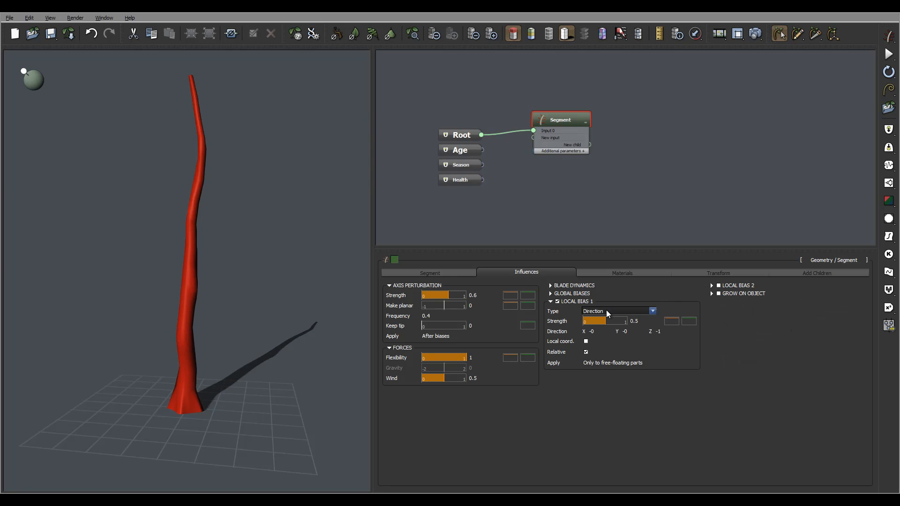
{"action": "left_click", "coordinate": [606, 310]}
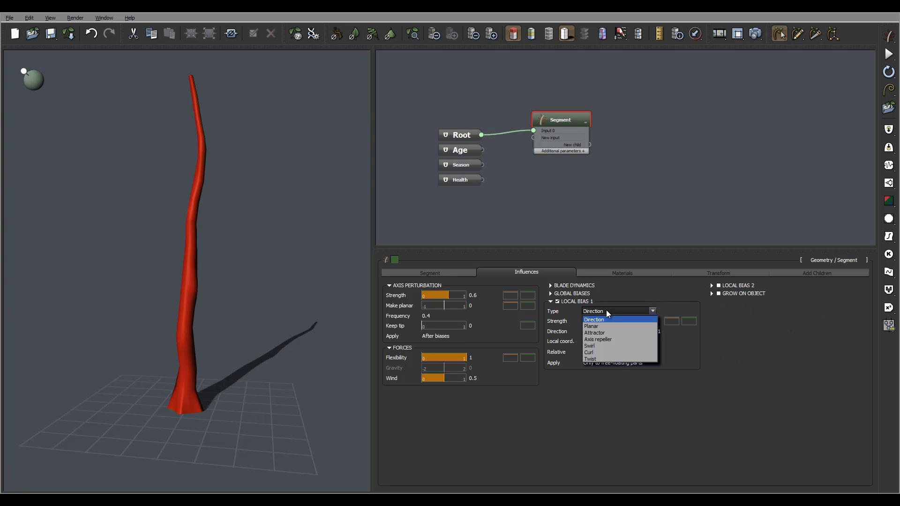
{"action": "left_click", "coordinate": [616, 358]}
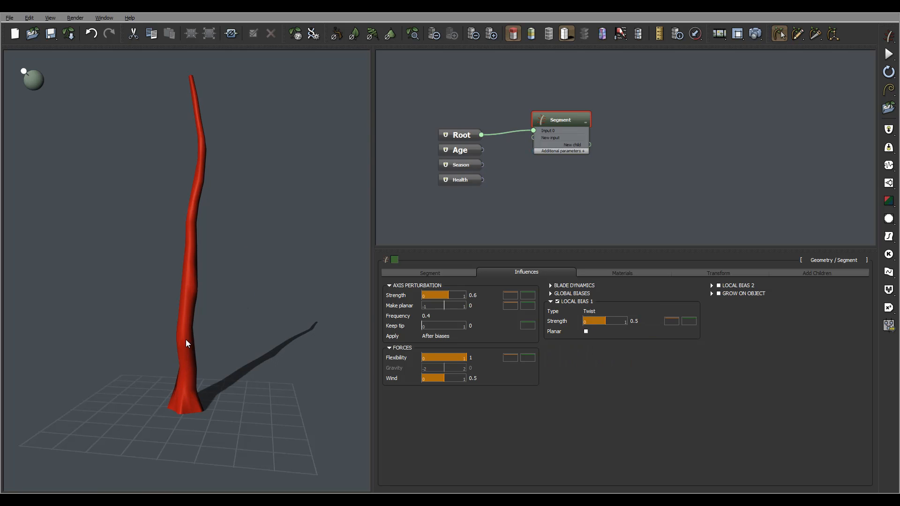
Examine the twisted trunk and its root flares from several angles.
{"action": "left_click_drag", "start_coordinate": [186, 340], "coordinate": [257, 334]}
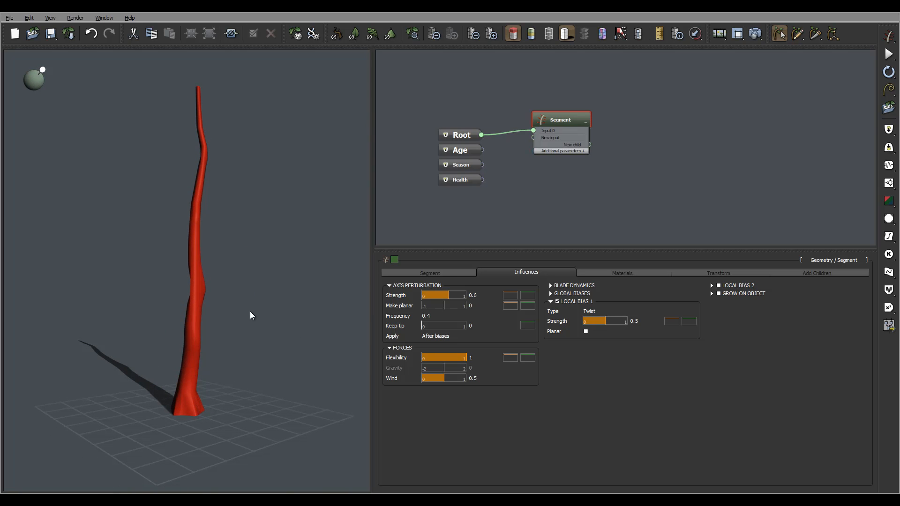
{"action": "left_click_drag", "start_coordinate": [251, 312], "coordinate": [187, 331]}
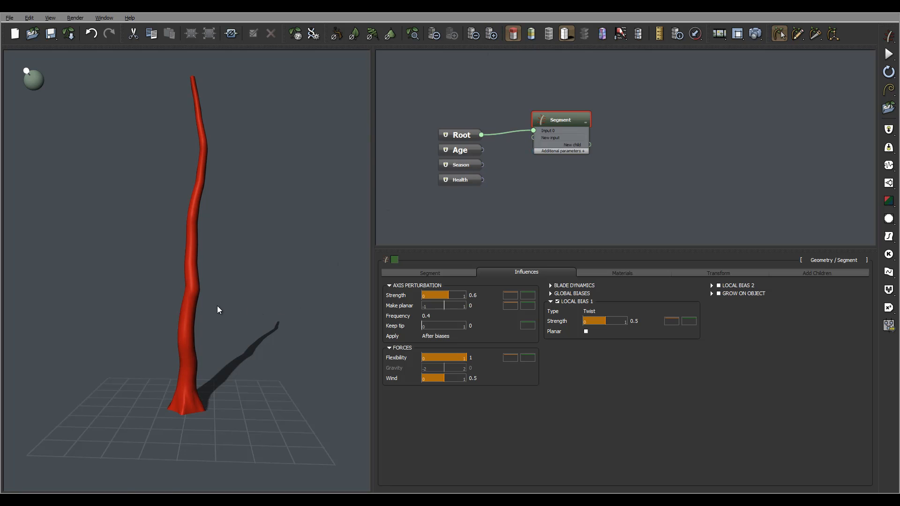
{"action": "left_click_drag", "start_coordinate": [217, 306], "coordinate": [210, 289]}
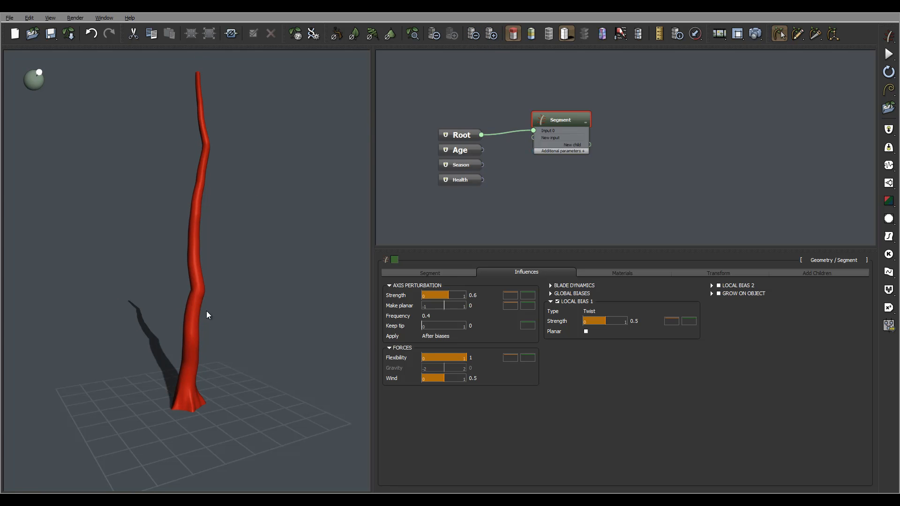
{"action": "mouse_move", "coordinate": [261, 300]}
{"action": "left_mouse_down"}
{"action": "mouse_move", "coordinate": [81, 293]}
{"action": "mouse_move", "coordinate": [239, 283]}
{"action": "mouse_move", "coordinate": [249, 267]}
{"action": "mouse_move", "coordinate": [239, 276]}
{"action": "left_mouse_up"}
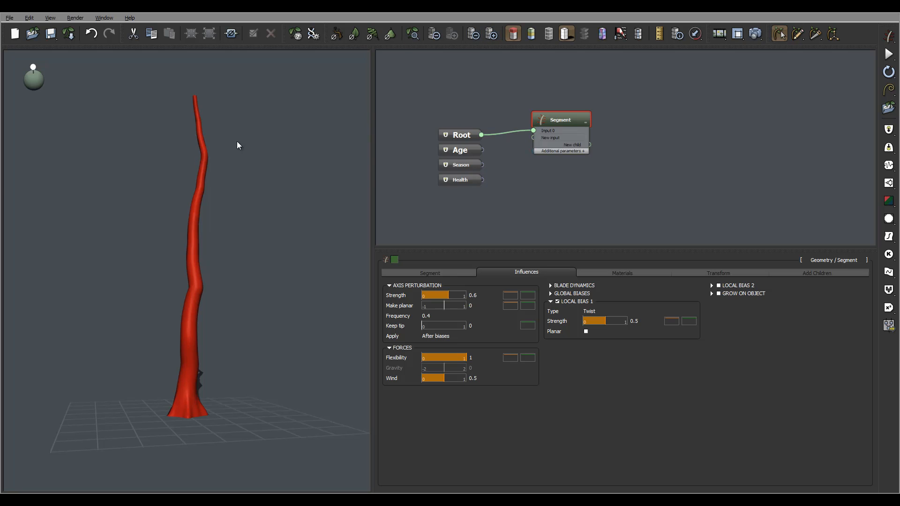
{"action": "mouse_move", "coordinate": [233, 186]}
{"action": "left_mouse_down"}
{"action": "mouse_move", "coordinate": [191, 187]}
{"action": "mouse_move", "coordinate": [215, 192]}
{"action": "mouse_move", "coordinate": [240, 183]}
{"action": "left_mouse_up"}
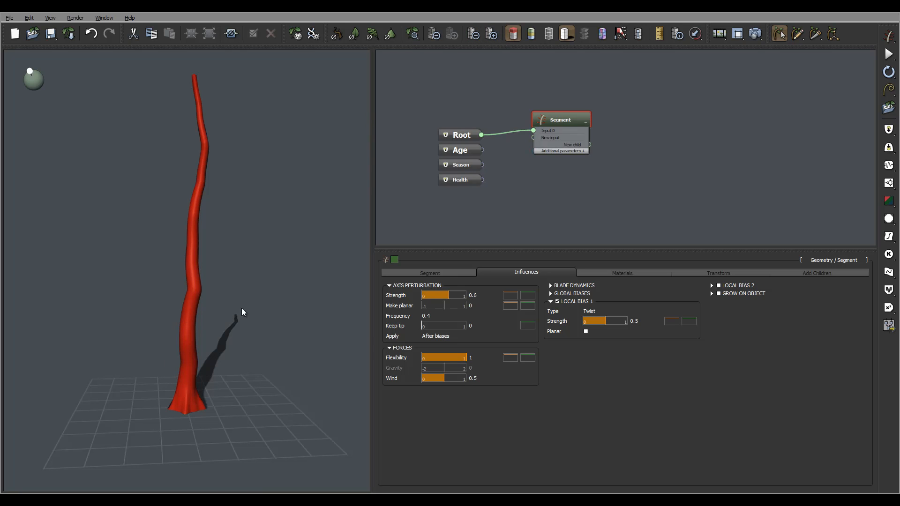
{"action": "mouse_move", "coordinate": [240, 312]}
{"action": "left_mouse_down"}
{"action": "mouse_move", "coordinate": [206, 308]}
{"action": "mouse_move", "coordinate": [253, 309]}
{"action": "left_mouse_up"}
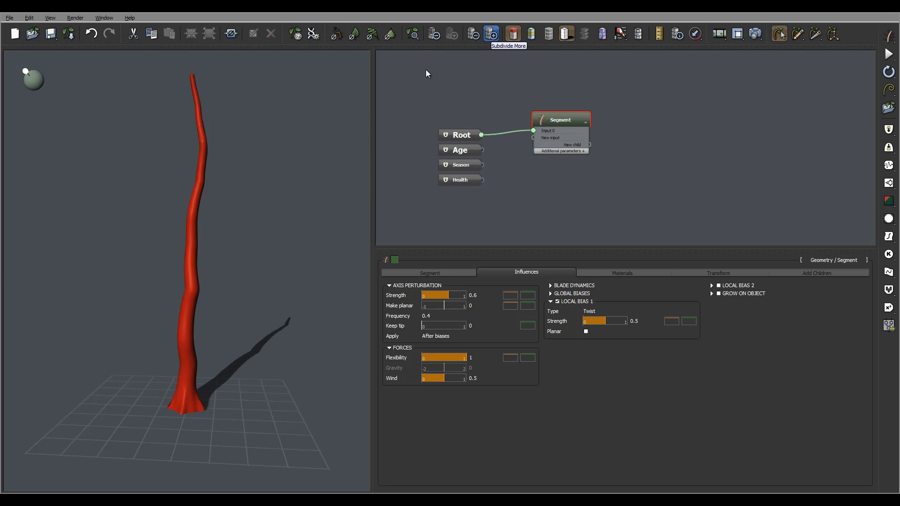
{"action": "right_click_drag", "start_coordinate": [216, 265], "coordinate": [226, 257]}
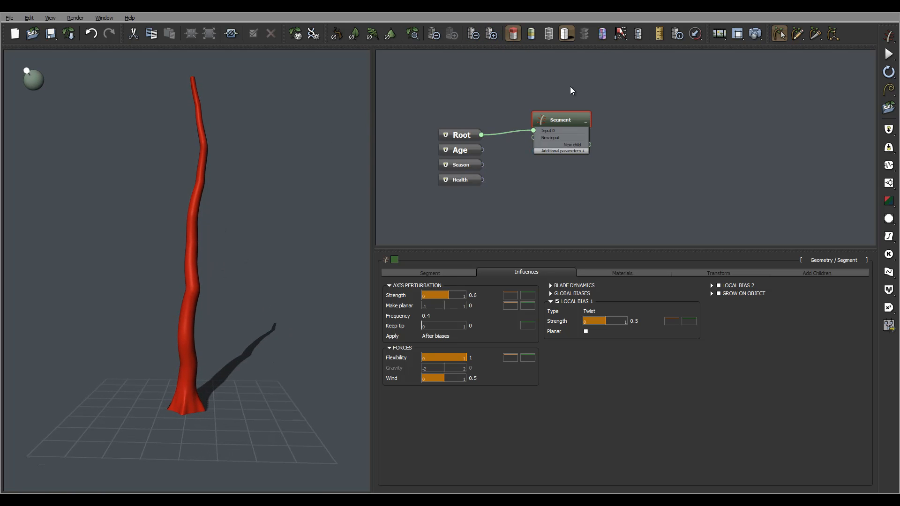
Shift the Segment node slightly in the graph and set the Twist bias strength to 0.3 with a variance of 0.1.
{"action": "left_click_drag", "start_coordinate": [574, 115], "coordinate": [567, 125]}
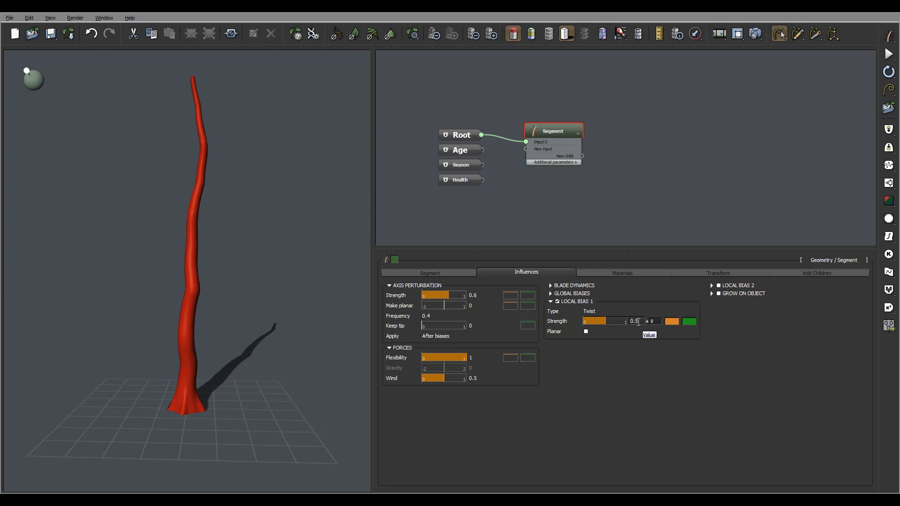
{"action": "double_click", "coordinate": [639, 322]}
{"action": "type", "text": "0.3"}
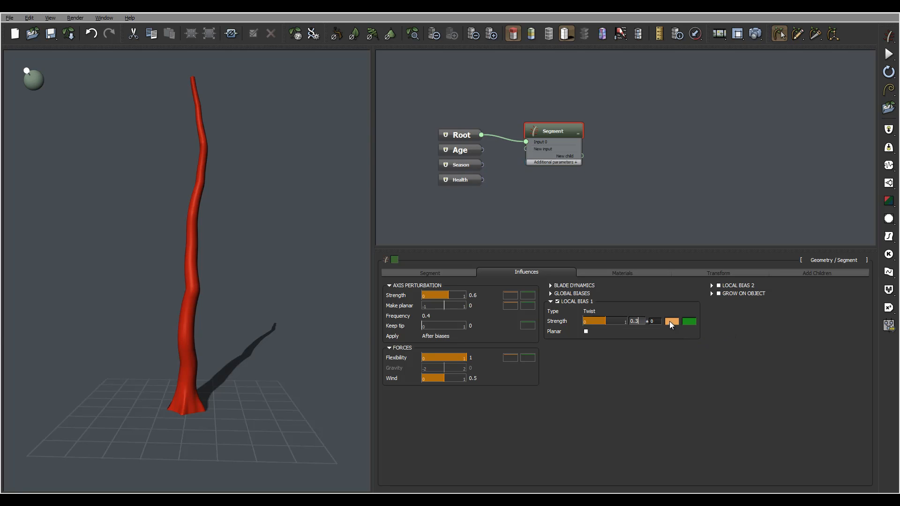
{"action": "key", "text": "Tab"}
{"action": "type", "text": "0.1"}
{"action": "key", "text": "Return"}
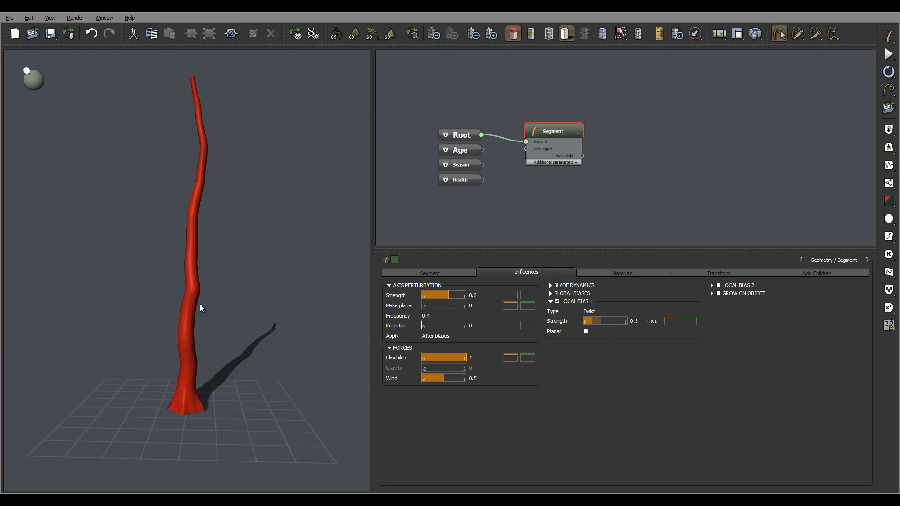
{"action": "left_click_drag", "start_coordinate": [200, 308], "coordinate": [287, 320]}
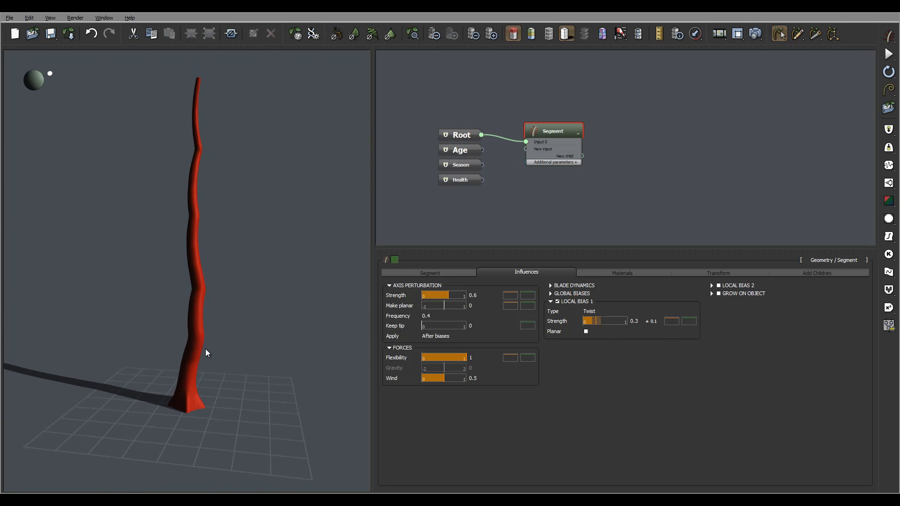
{"action": "left_click_drag", "start_coordinate": [236, 349], "coordinate": [161, 341]}
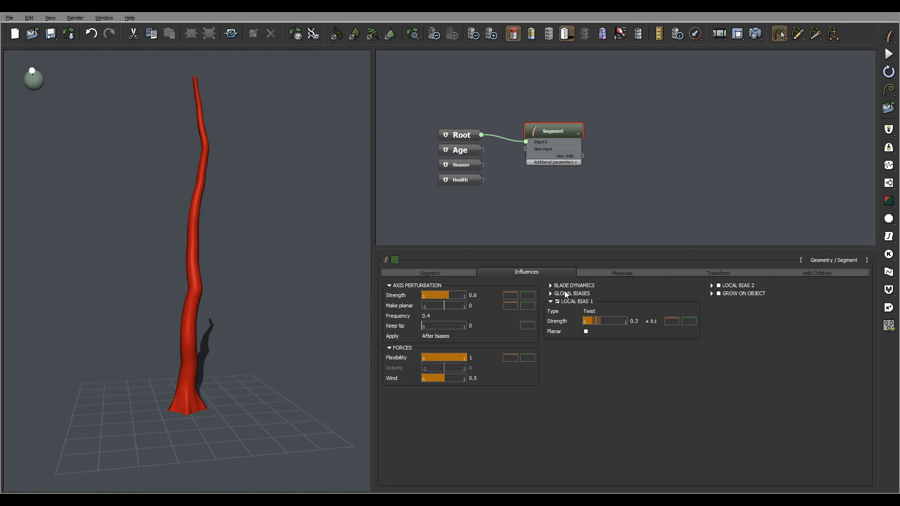
Enable the segment's second local bias as a Curl with a strength of 0.1 and a variance of 0.1.
{"action": "left_click", "coordinate": [718, 285]}
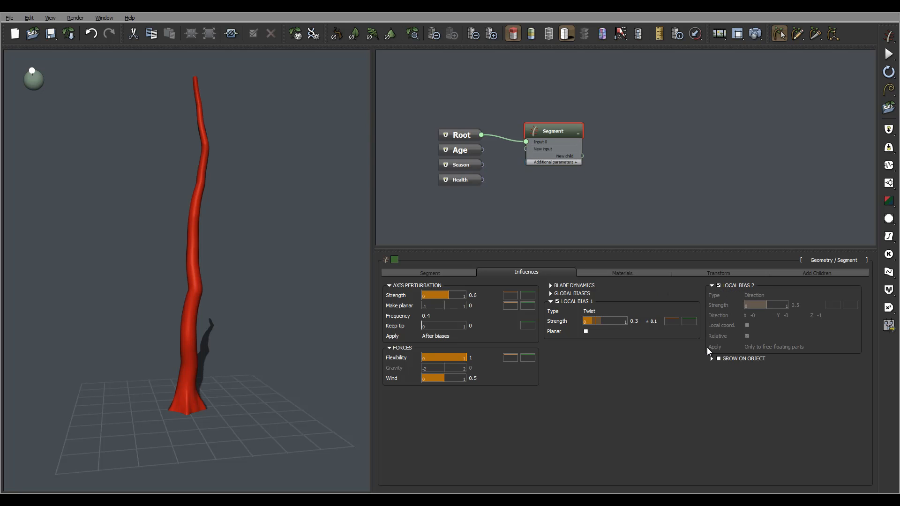
{"action": "left_click", "coordinate": [600, 346]}
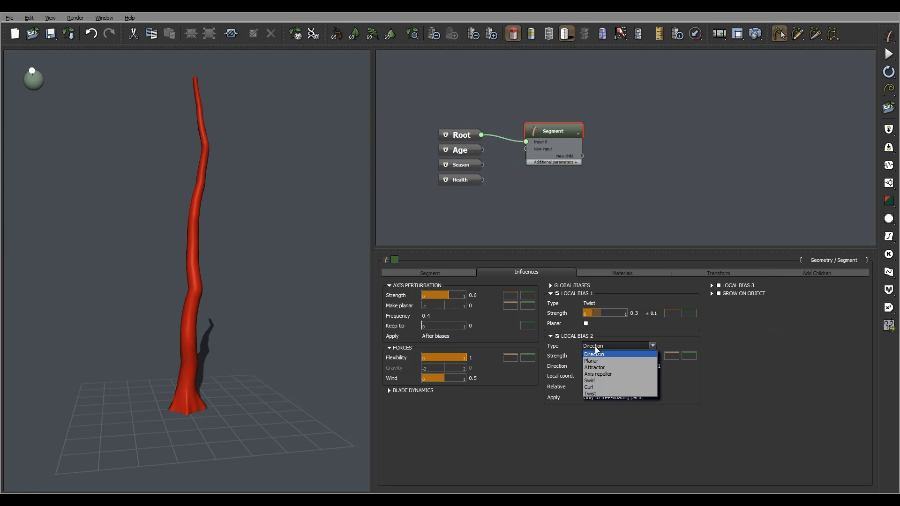
{"action": "left_click", "coordinate": [606, 387]}
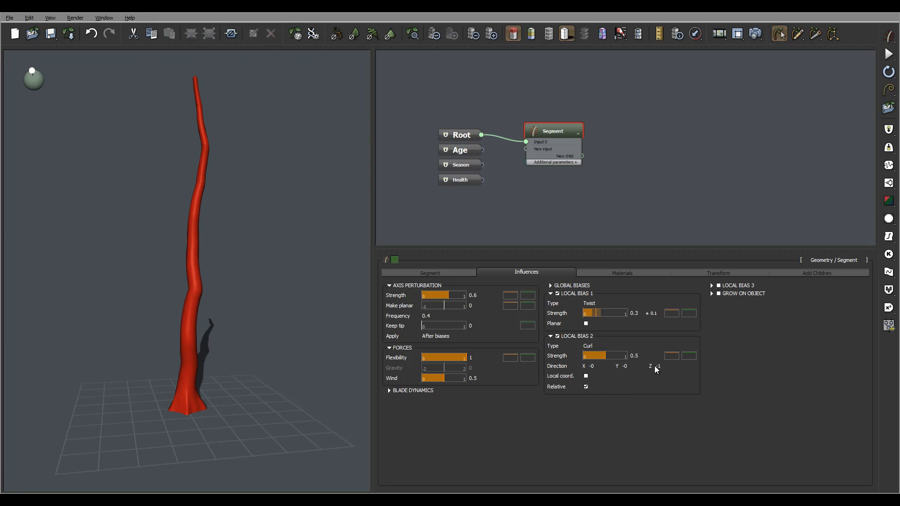
{"action": "left_click", "coordinate": [635, 355]}
{"action": "type", "text": "0.1"}
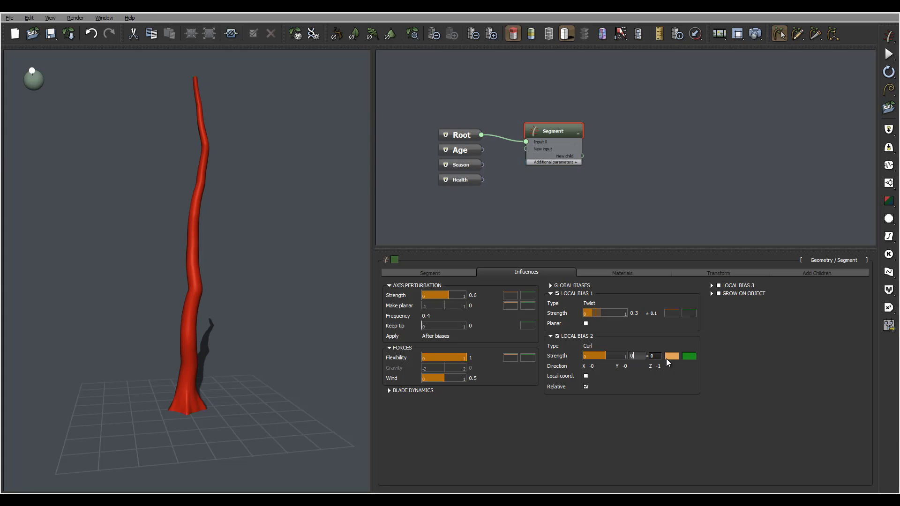
{"action": "left_click", "coordinate": [654, 357]}
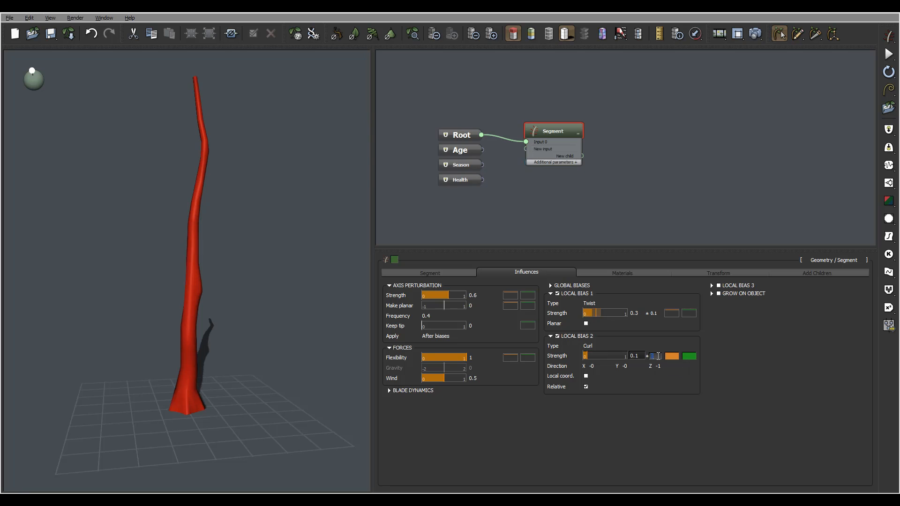
{"action": "type", "text": "0.1"}
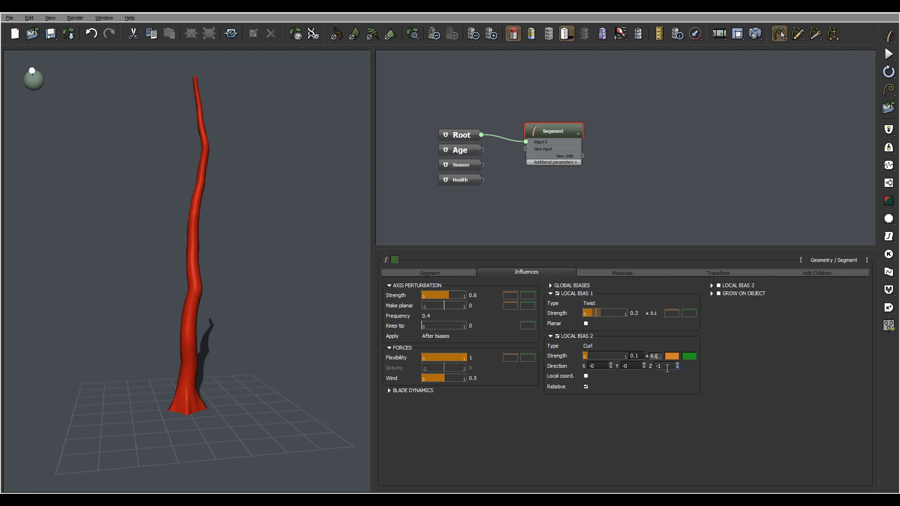
Set the Curl bias direction to Z 0.2 and Y 1 so the trunk leans gently.
{"action": "double_click", "coordinate": [665, 369]}
{"action": "type", "text": "0.2"}
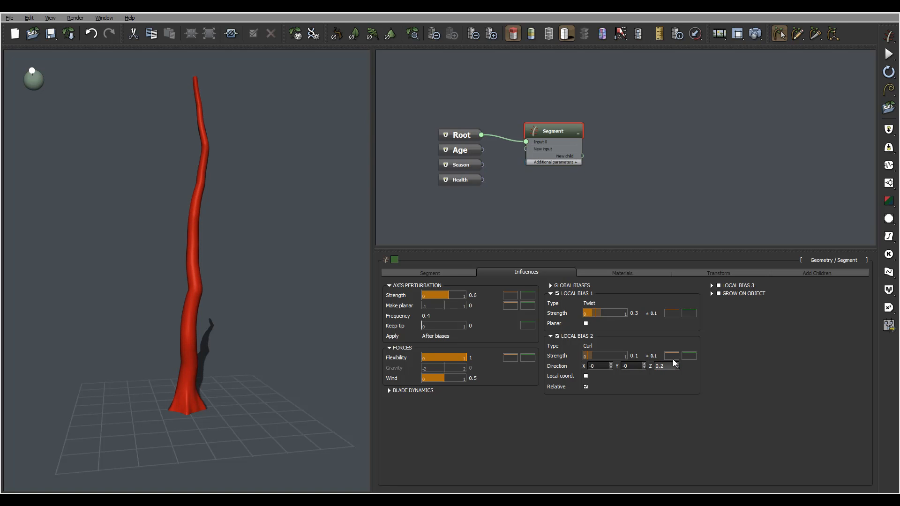
{"action": "double_click", "coordinate": [628, 366]}
{"action": "type", "text": "1"}
{"action": "key", "text": "Return"}
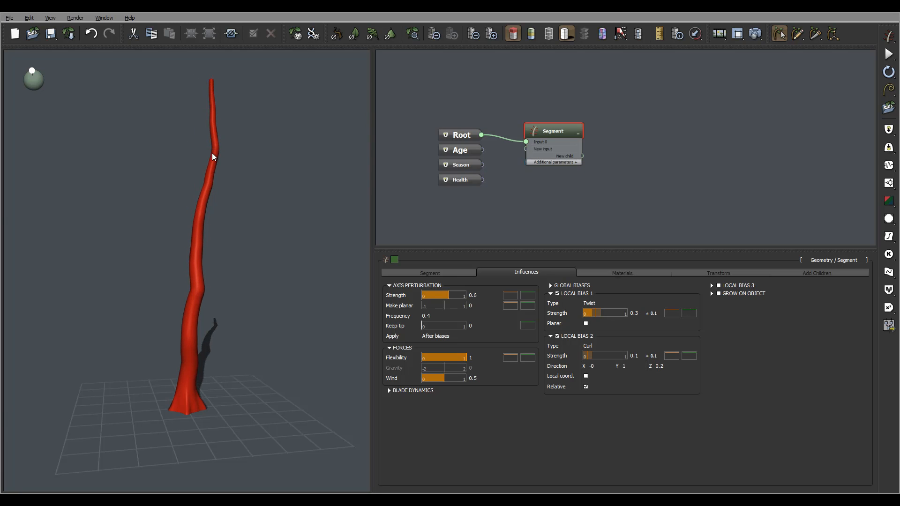
{"action": "left_click_drag", "start_coordinate": [211, 237], "coordinate": [251, 240]}
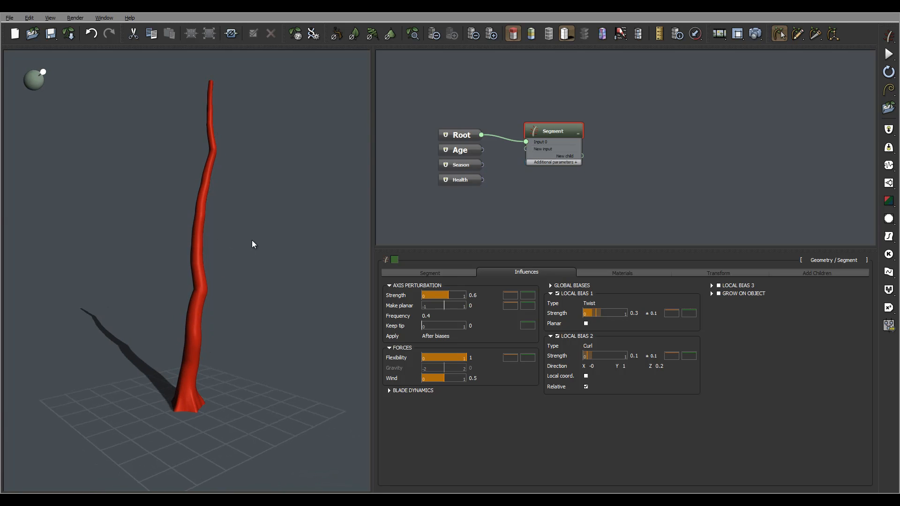
{"action": "left_click_drag", "start_coordinate": [212, 212], "coordinate": [208, 145]}
{"action": "left_click_drag", "start_coordinate": [174, 139], "coordinate": [204, 138]}
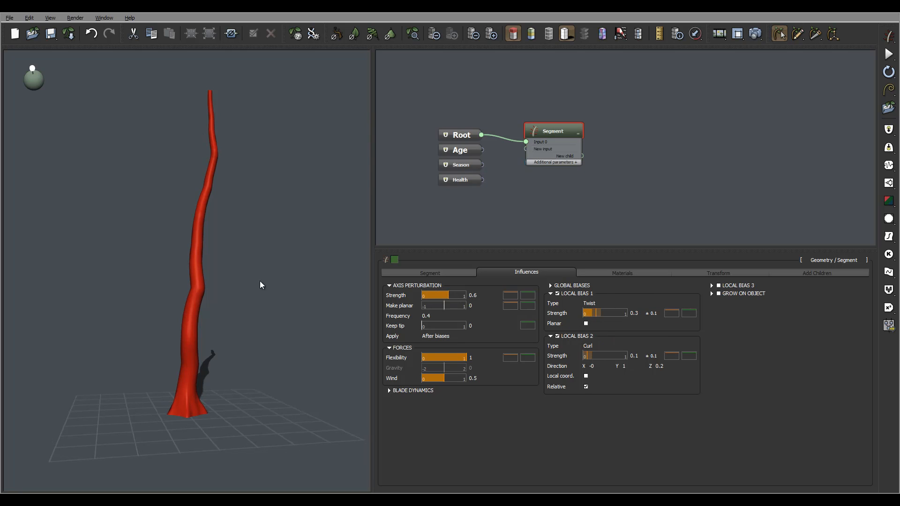
{"action": "left_click_drag", "start_coordinate": [220, 342], "coordinate": [190, 407]}
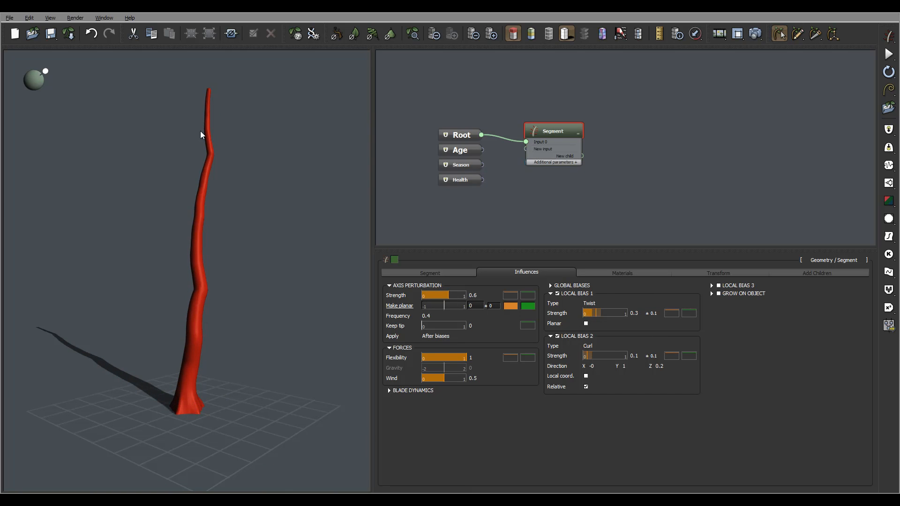
Try a Twist bias strength of 2 and inspect its effect on the root flares and trunk.
{"action": "double_click", "coordinate": [633, 313]}
{"action": "type", "text": "2"}
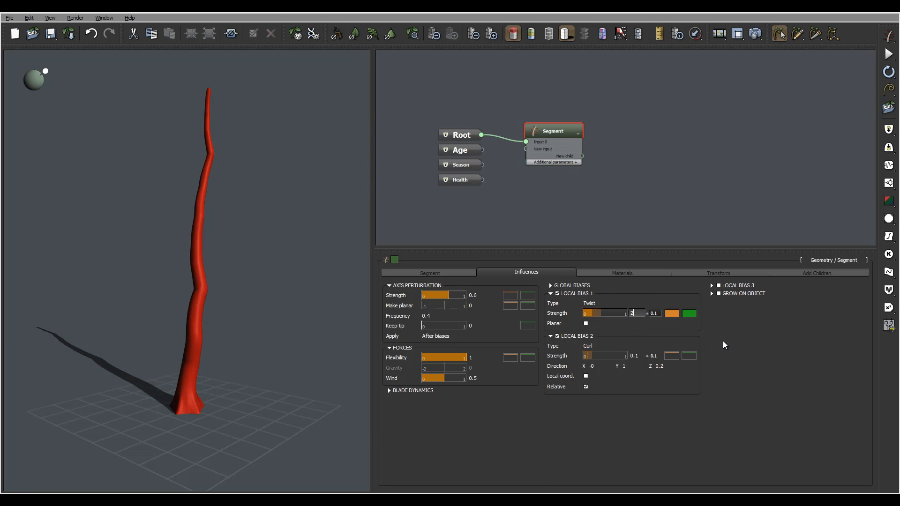
{"action": "key", "text": "Return"}
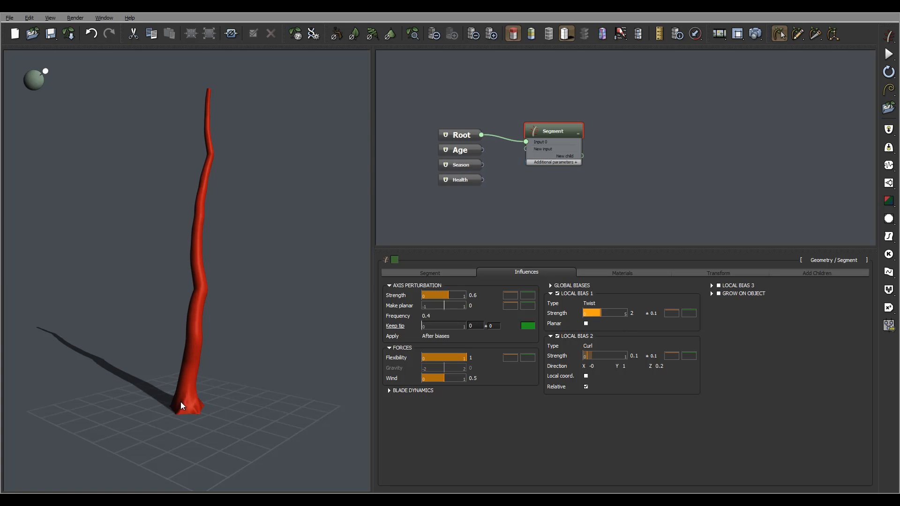
{"action": "left_click_drag", "start_coordinate": [202, 386], "coordinate": [212, 411]}
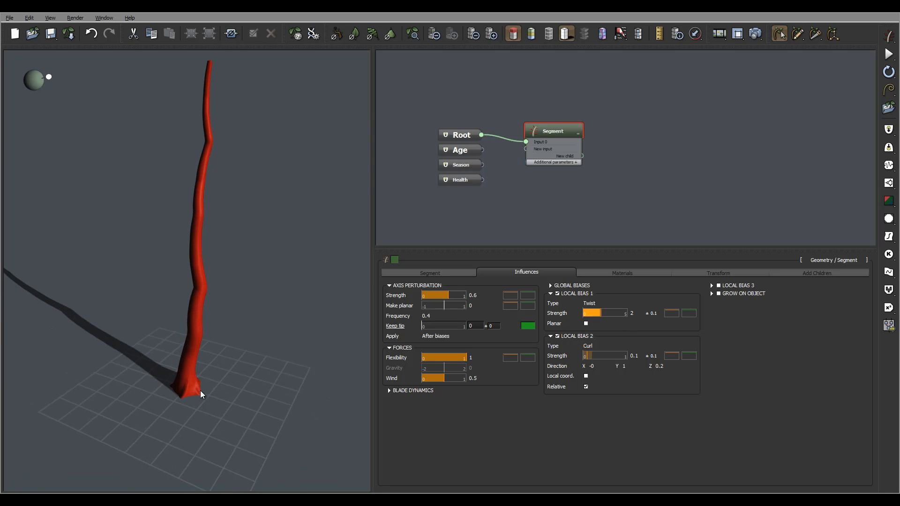
{"action": "left_click_drag", "start_coordinate": [235, 365], "coordinate": [184, 156]}
{"action": "left_click_drag", "start_coordinate": [228, 201], "coordinate": [229, 163]}
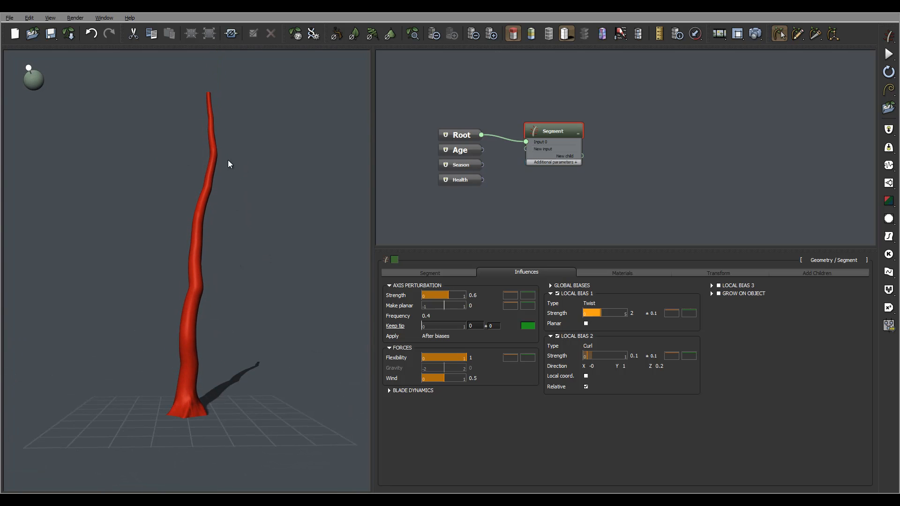
{"action": "left_click_drag", "start_coordinate": [167, 104], "coordinate": [365, 260]}
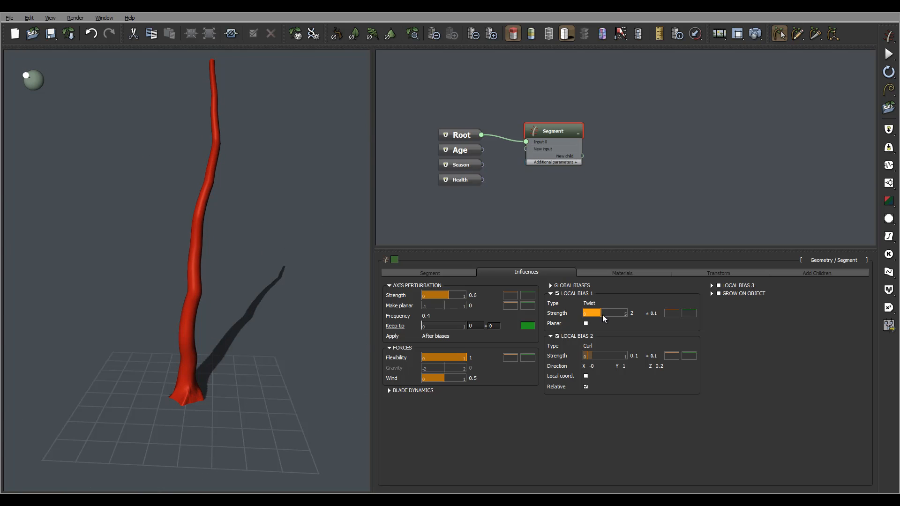
{"action": "left_click_drag", "start_coordinate": [187, 332], "coordinate": [220, 354]}
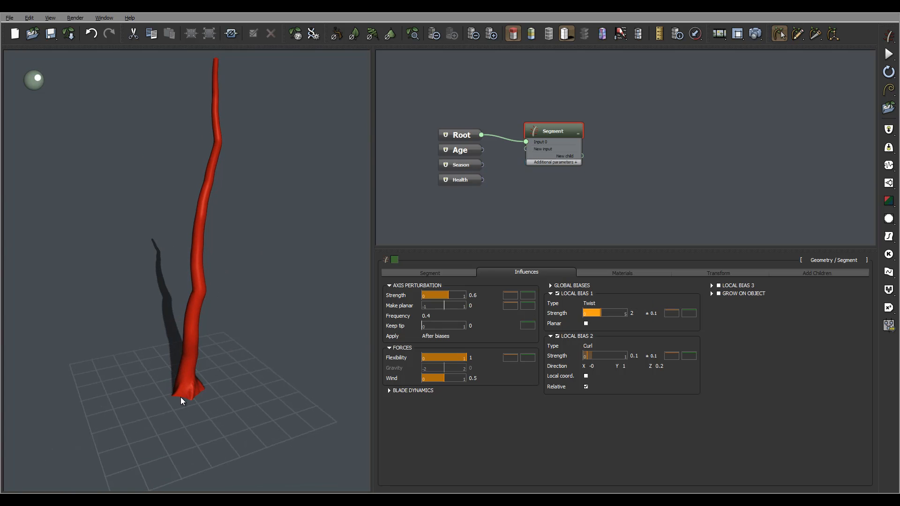
Return the Twist bias strength to 0.3.
{"action": "double_click", "coordinate": [634, 313]}
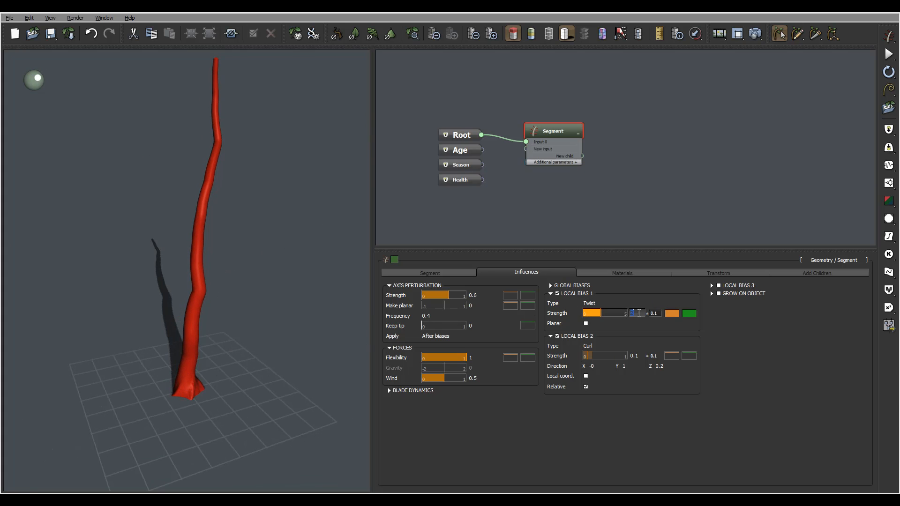
{"action": "type", "text": "0.1"}
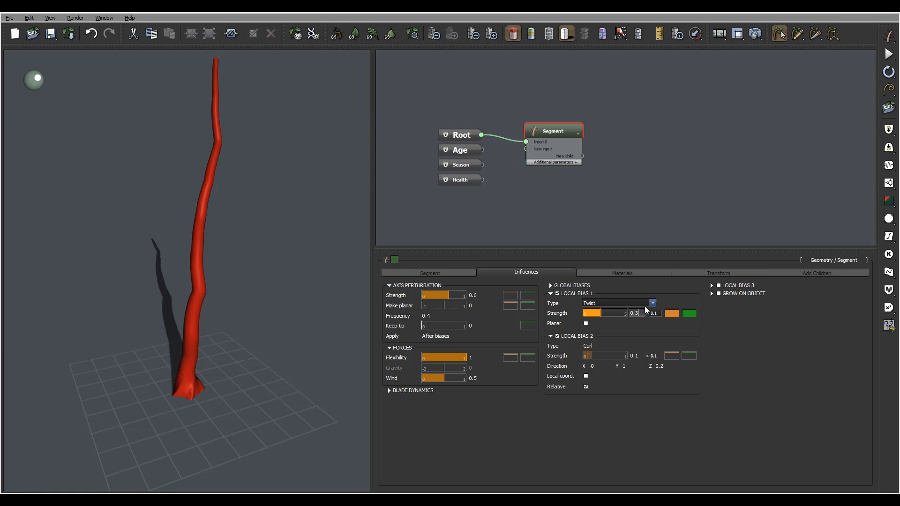
{"action": "key", "text": "Return"}
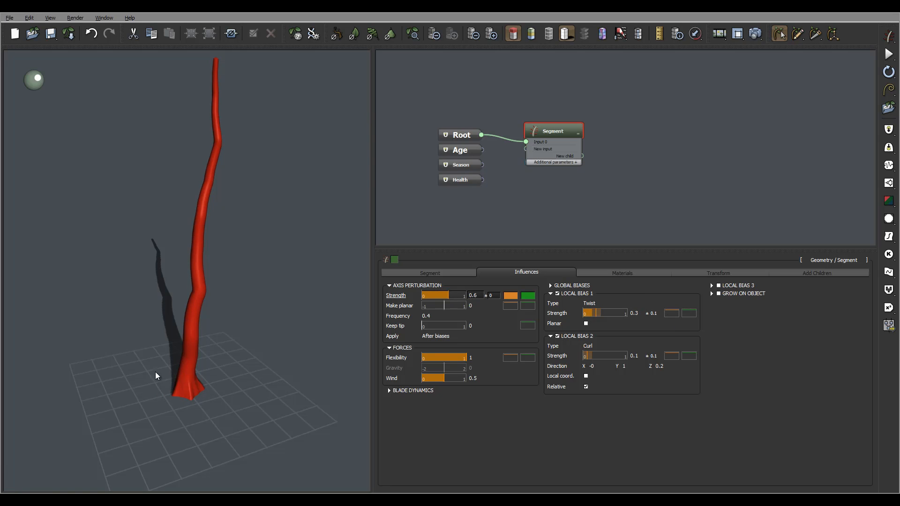
Examine the trunk with both local biases applied and bring up the segment's material settings.
{"action": "left_click_drag", "start_coordinate": [156, 373], "coordinate": [184, 393]}
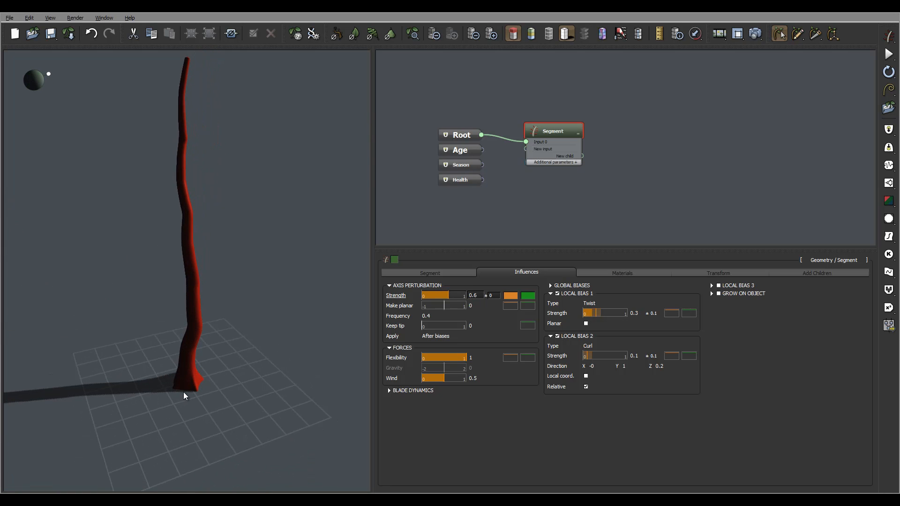
{"action": "left_click_drag", "start_coordinate": [196, 322], "coordinate": [241, 289]}
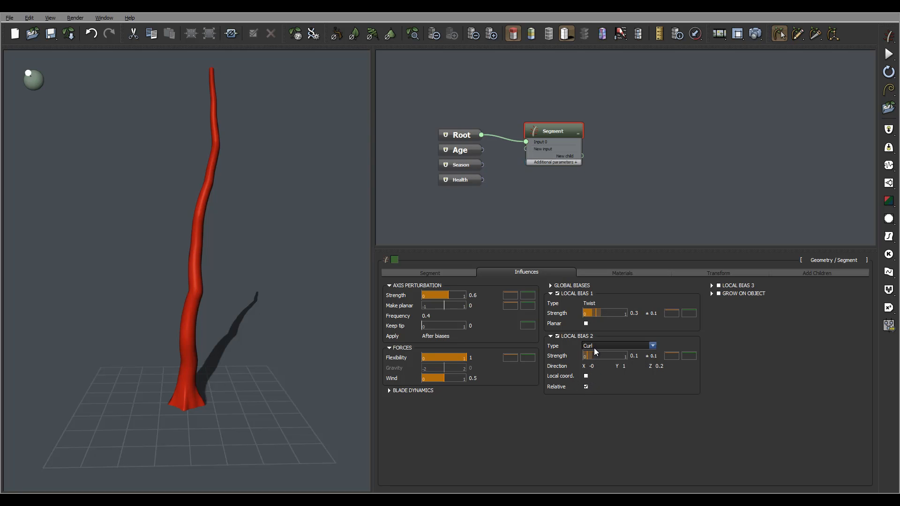
{"action": "left_click_drag", "start_coordinate": [237, 244], "coordinate": [263, 255]}
{"action": "left_click", "coordinate": [622, 273]}
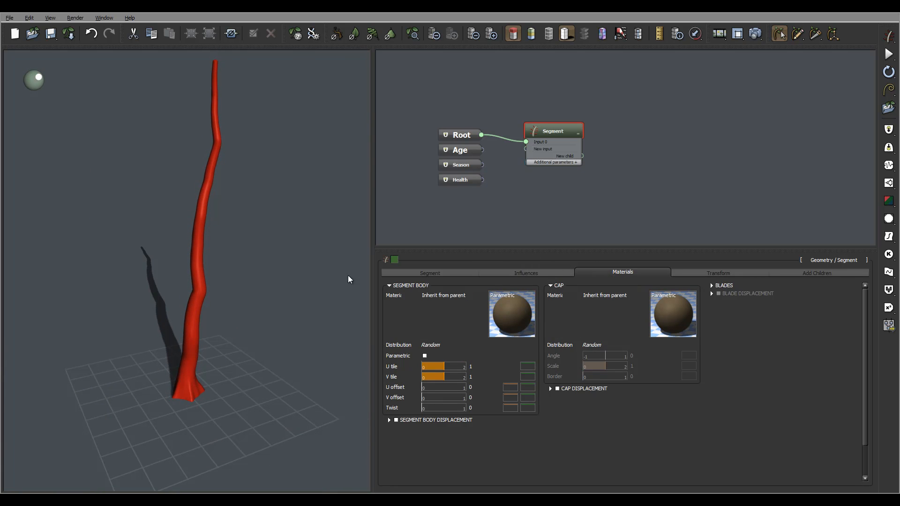
{"action": "left_click_drag", "start_coordinate": [179, 218], "coordinate": [224, 234]}
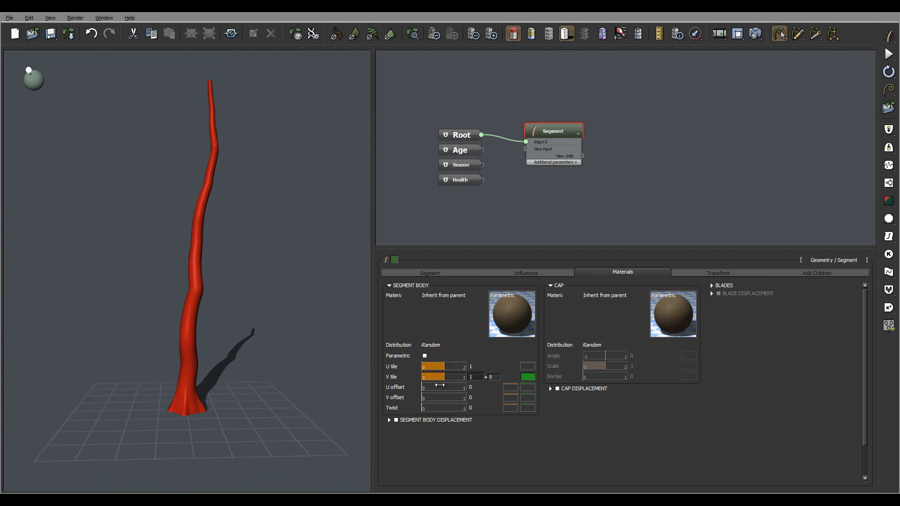